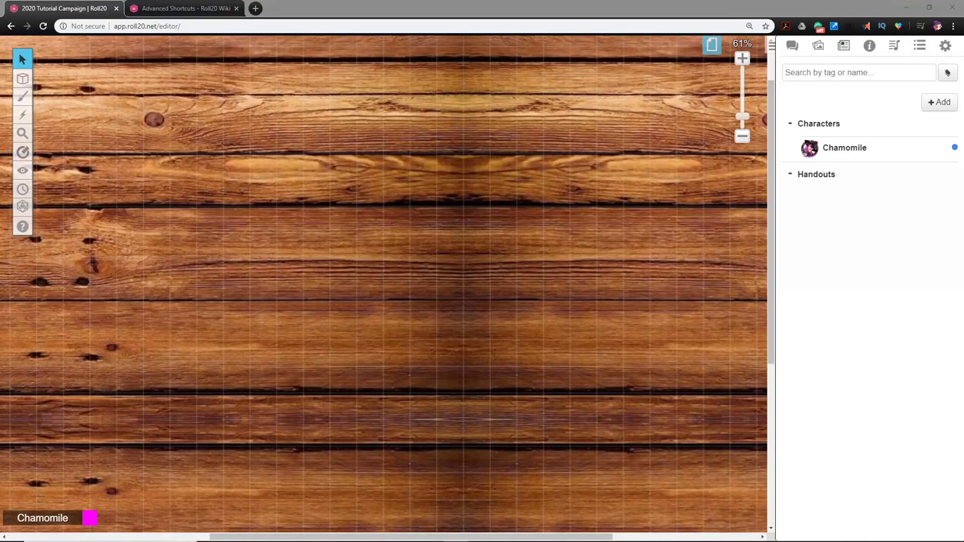
Step: Open Chamomile's character sheet from the Journal's character list
scroll(263, 248, "down", 5)
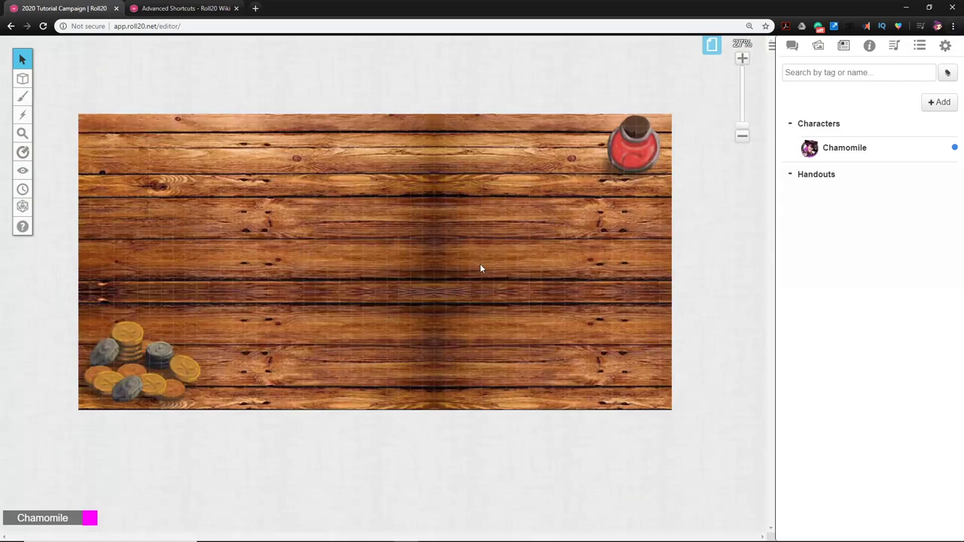
scroll(537, 283, "up", 5)
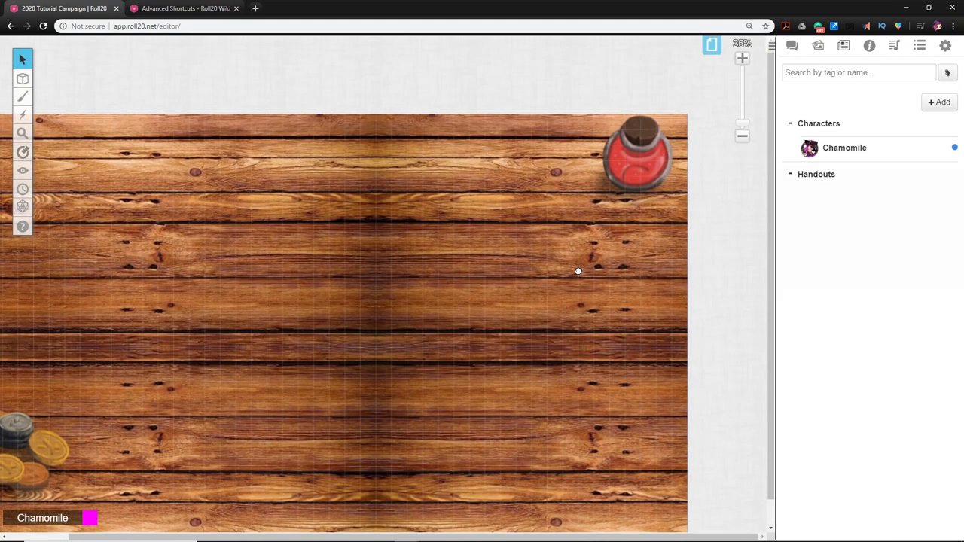
scroll(483, 289, "up", 8)
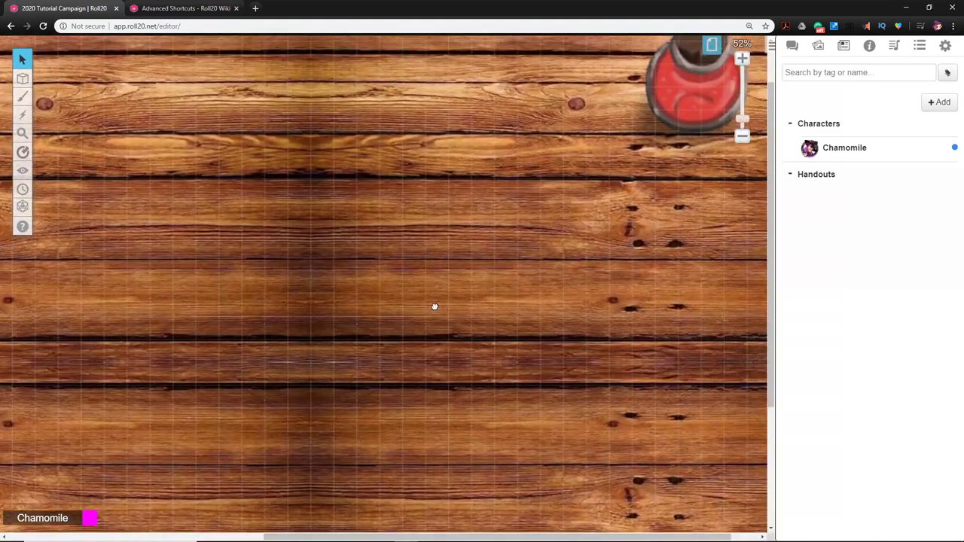
scroll(440, 323, "up", 3)
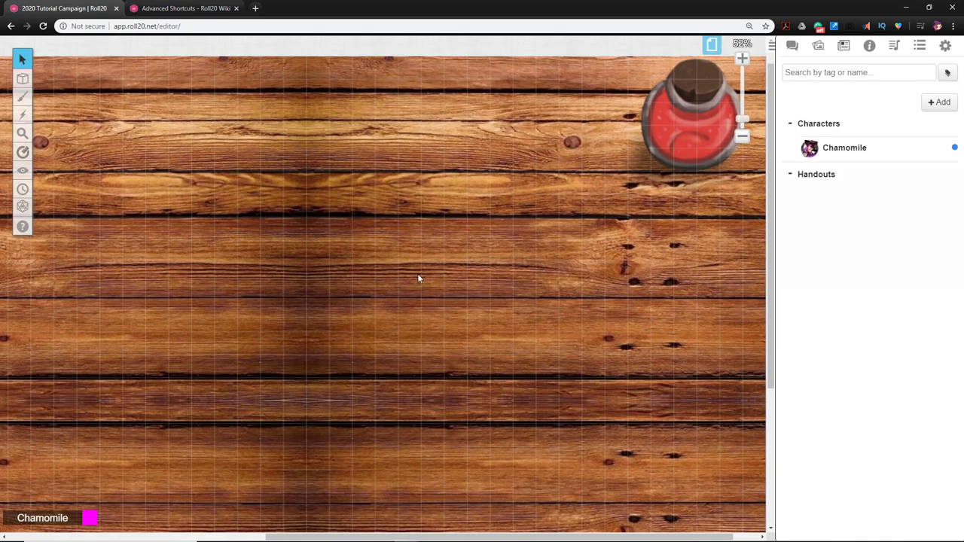
scroll(473, 285, "up", 2)
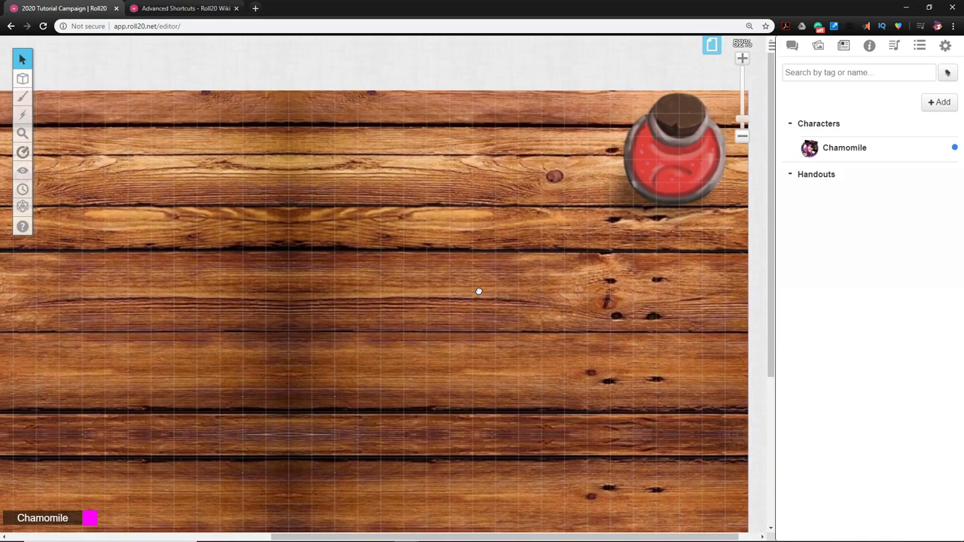
scroll(477, 290, "up", 2)
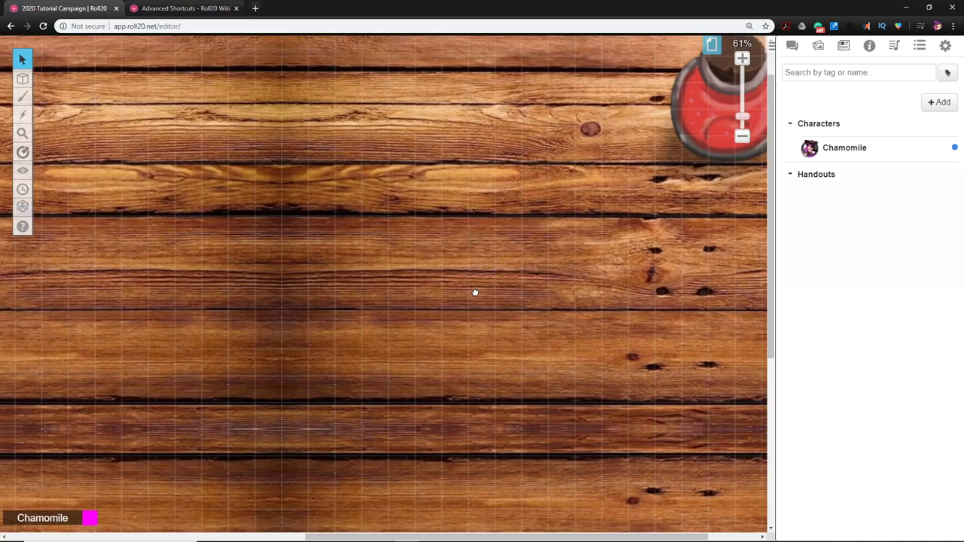
scroll(473, 291, "right", 2)
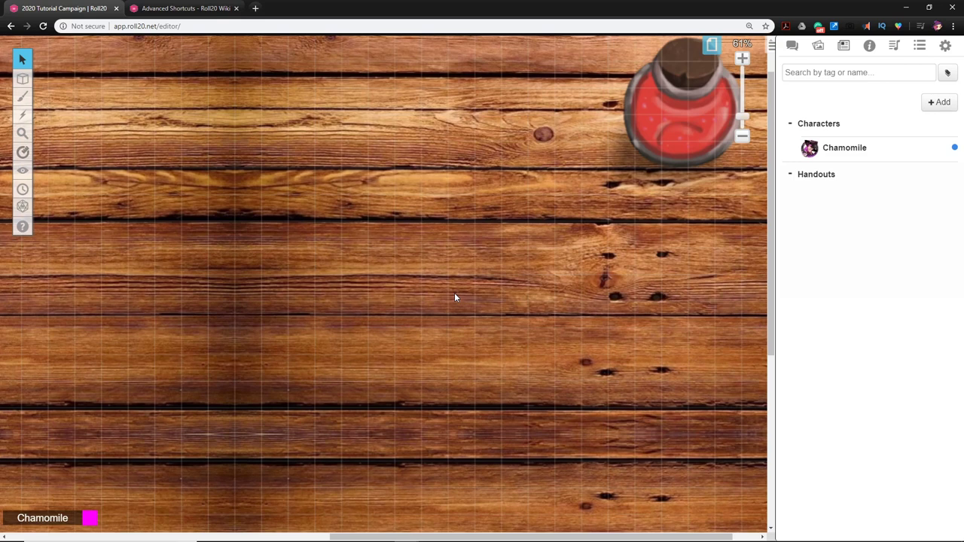
scroll(623, 315, "right", 3)
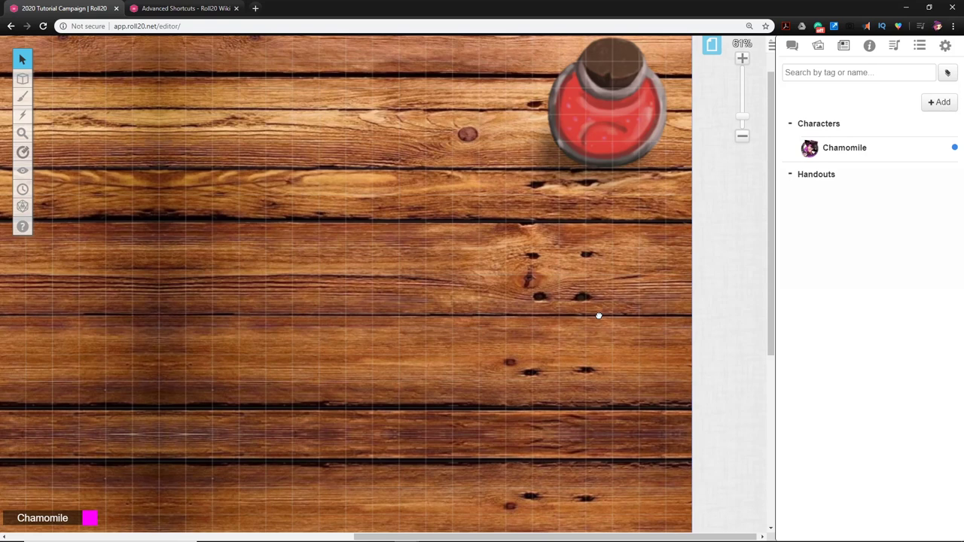
scroll(597, 316, "left", 2)
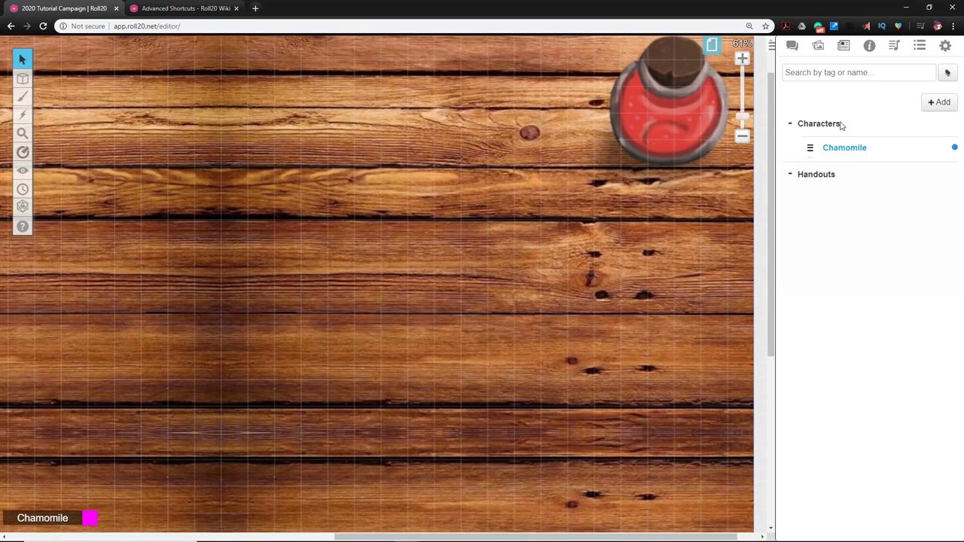
left_click(844, 48)
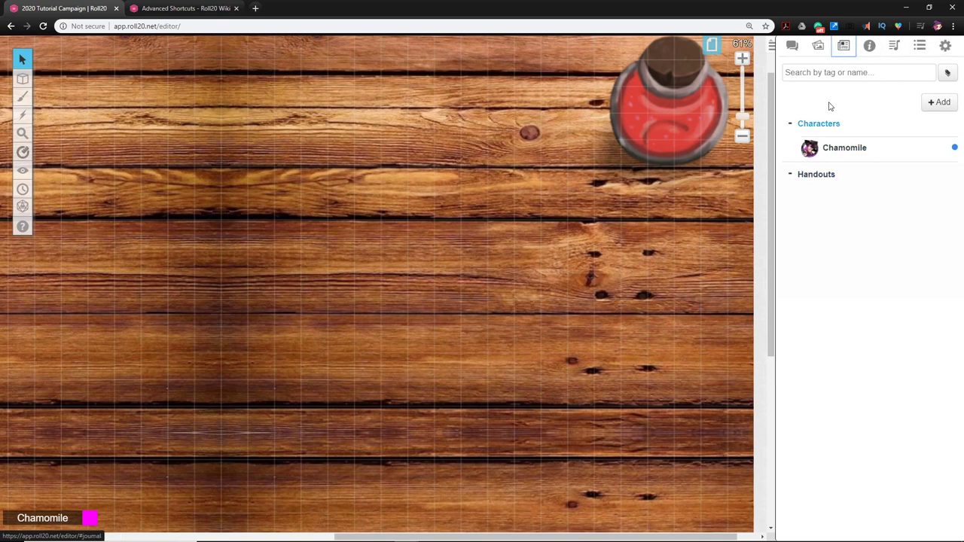
scroll(620, 366, "left", 2)
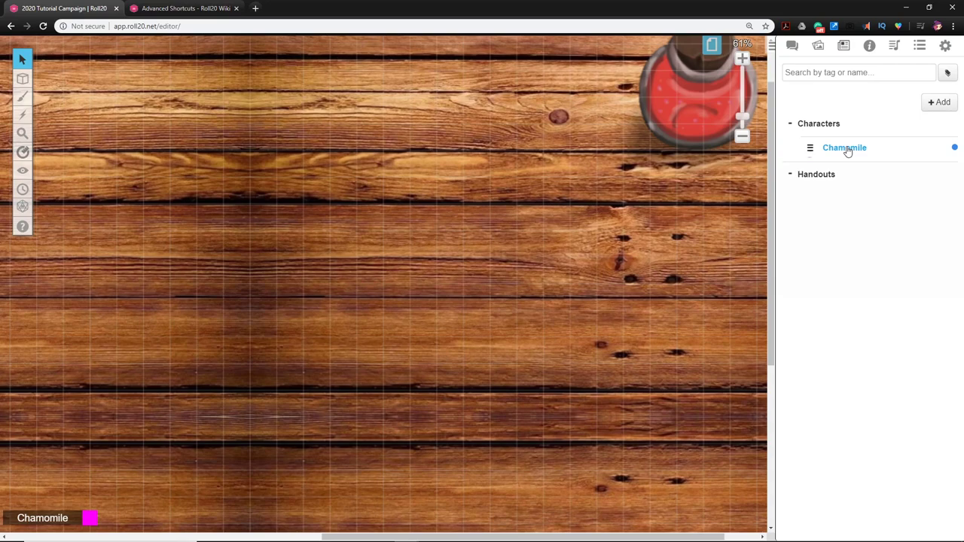
left_click(847, 150)
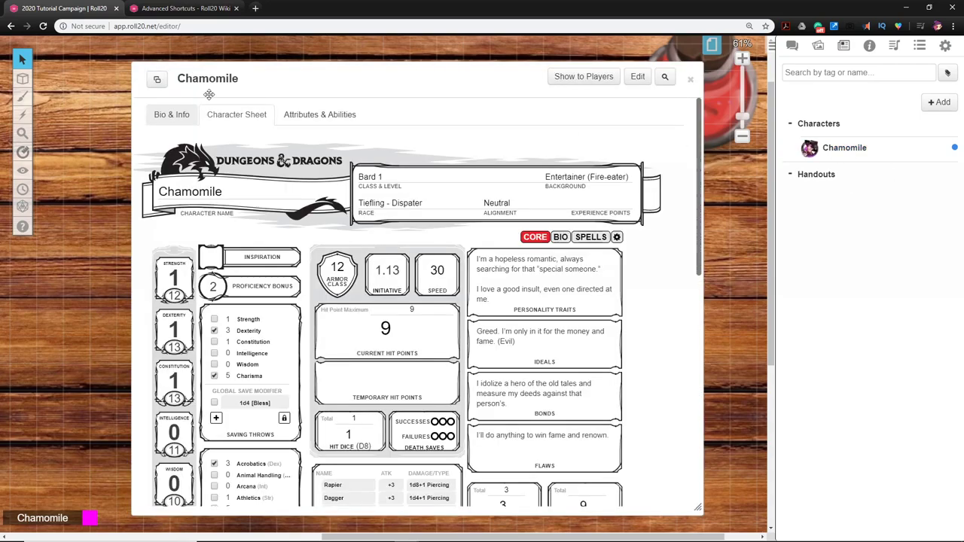
Step: Reposition Chamomile's window and switch it to the Bio & Info page with portrait and GM notes
scroll(237, 213, "down", 5)
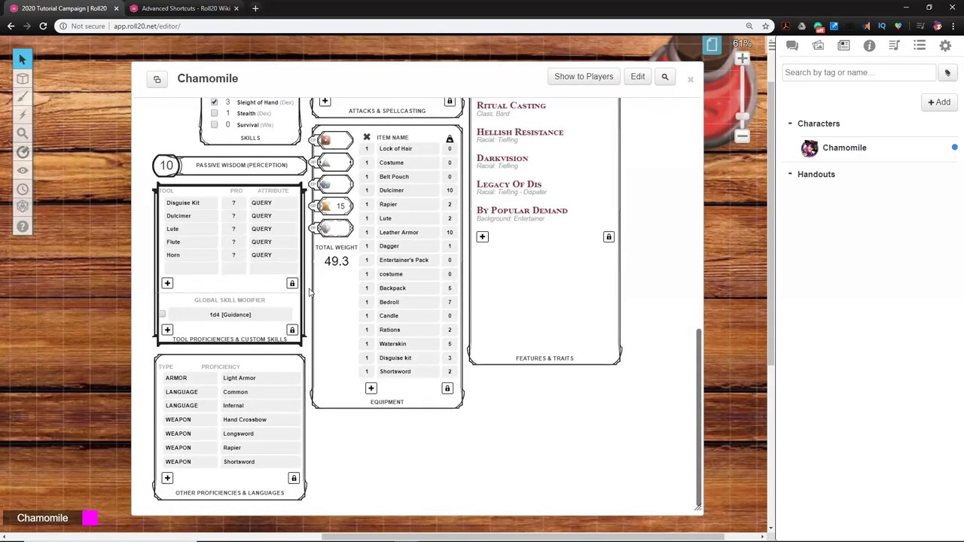
scroll(300, 281, "up", 5)
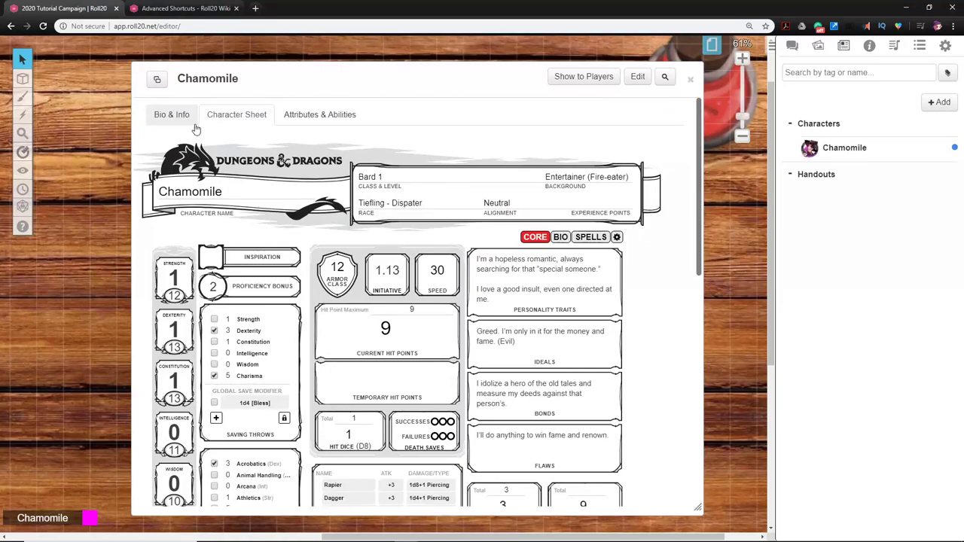
mouse_move(550, 81)
left_mouse_down()
mouse_move(493, 104)
mouse_move(454, 104)
mouse_move(575, 81)
mouse_move(406, 80)
mouse_move(453, 75)
left_mouse_up()
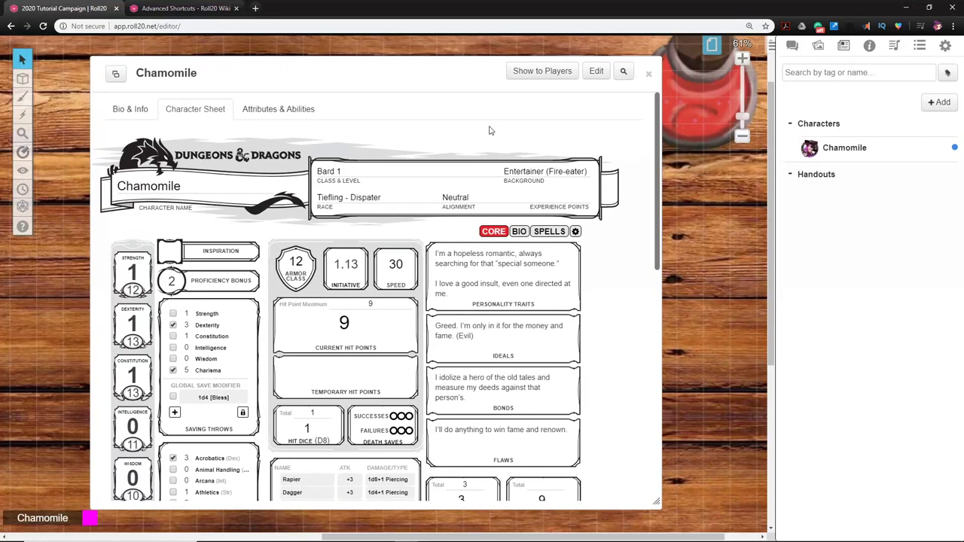
left_click(125, 109)
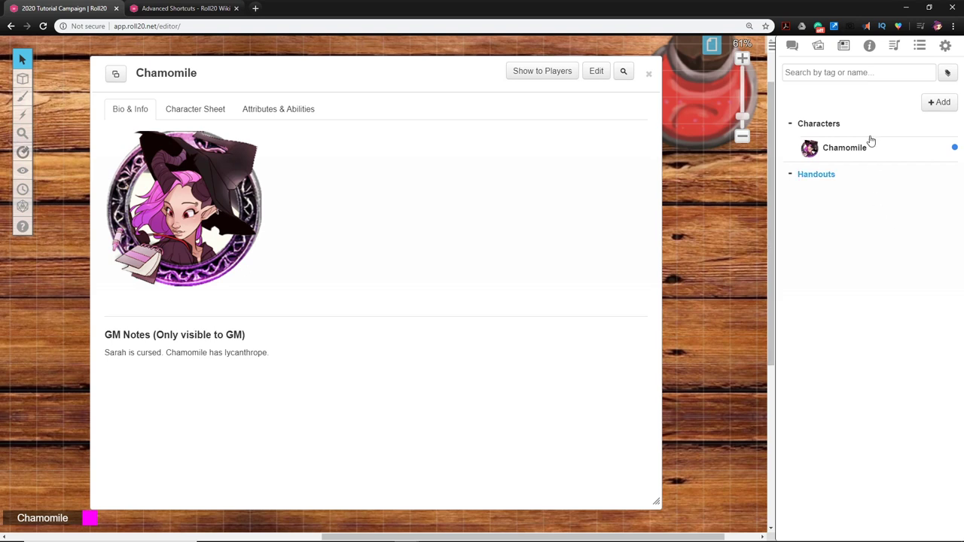
Step: Post the message 'Hey!' in the chat log
left_click(792, 49)
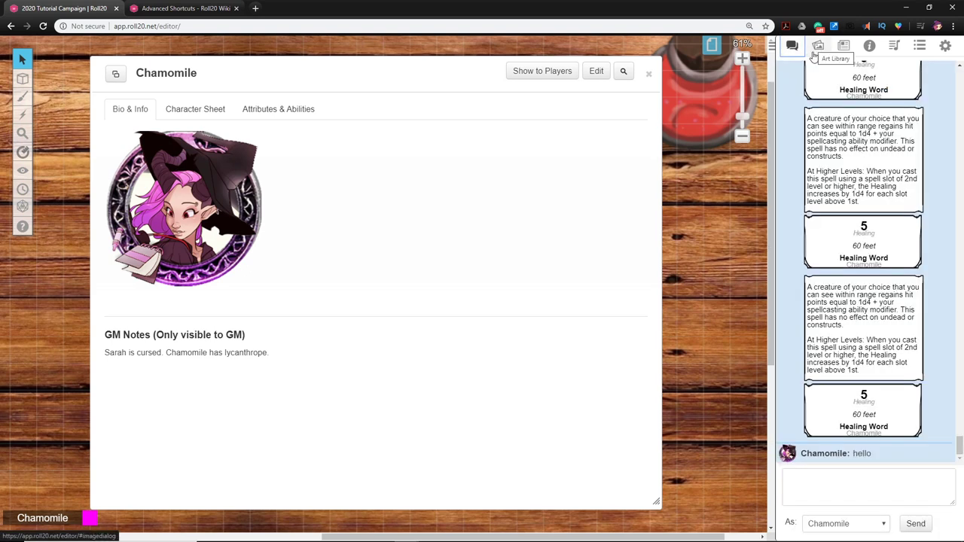
left_click(820, 477)
type("Hey!")
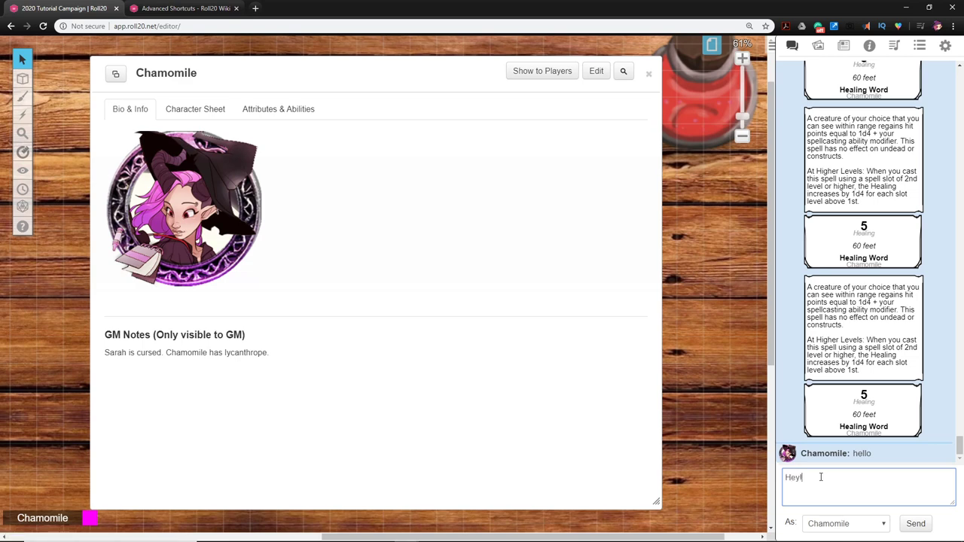
key("Return")
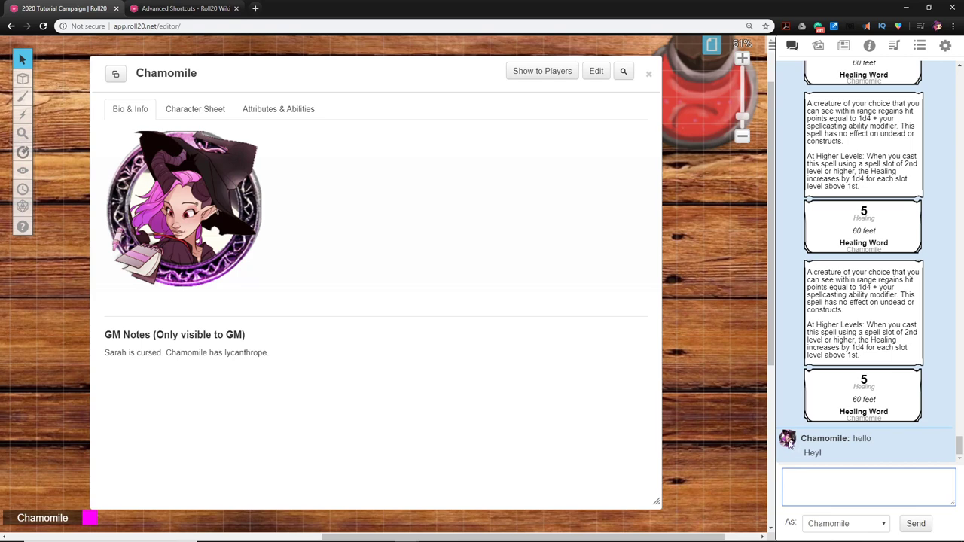
Step: Set the chat As: speaker to Chamomile instead of the GM
left_click(843, 527)
left_click(834, 514)
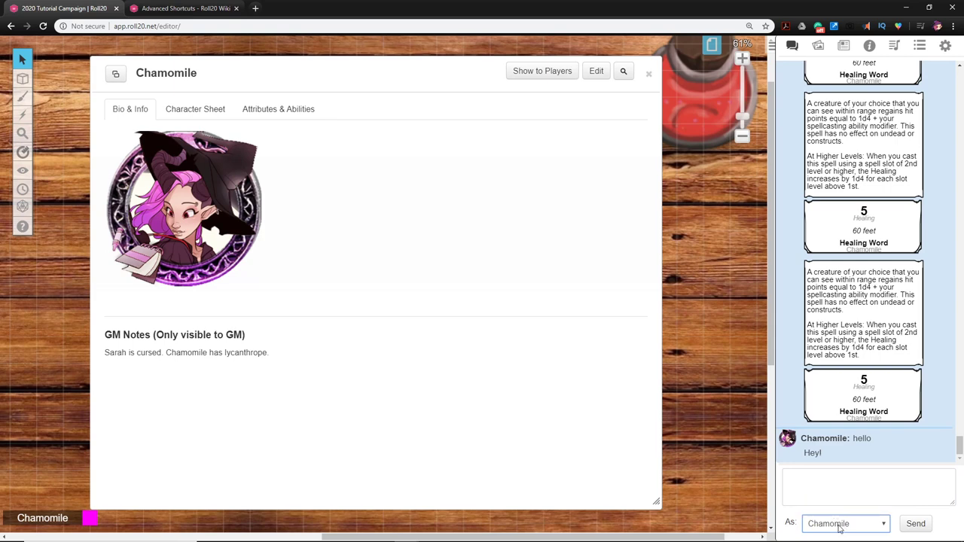
left_click(838, 526)
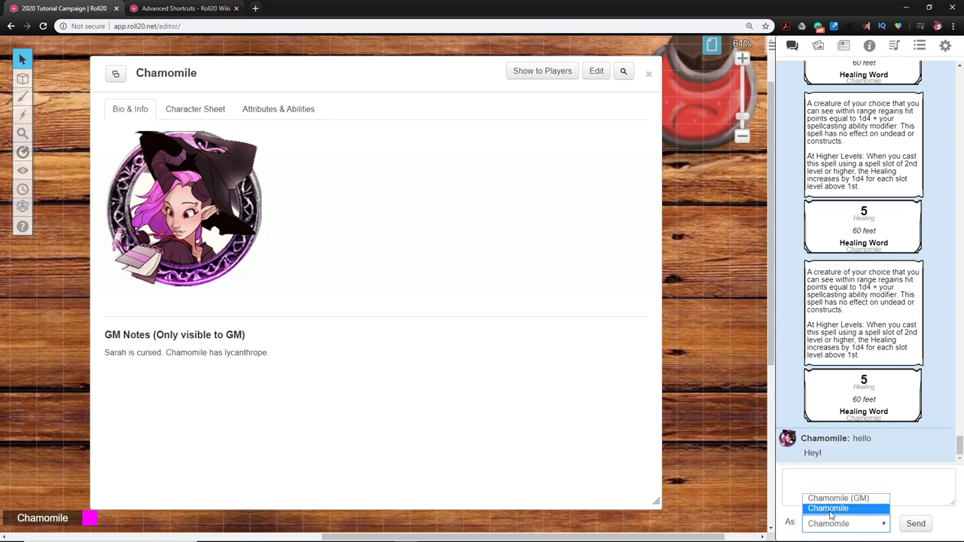
left_click(831, 510)
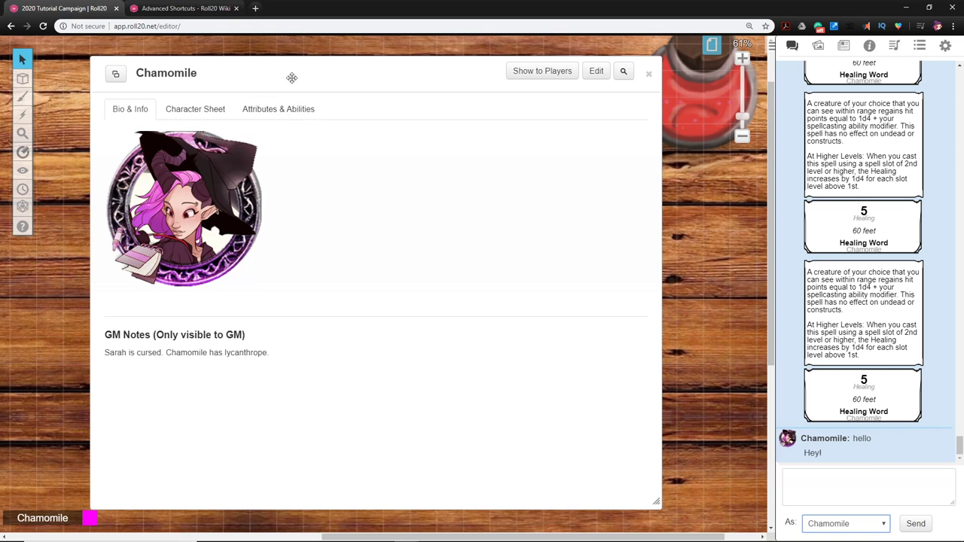
Step: Replace Chamomile's avatar with the Cham_mini_MM image from the Delian Tomb folder and save
left_click_drag(291, 78, 354, 72)
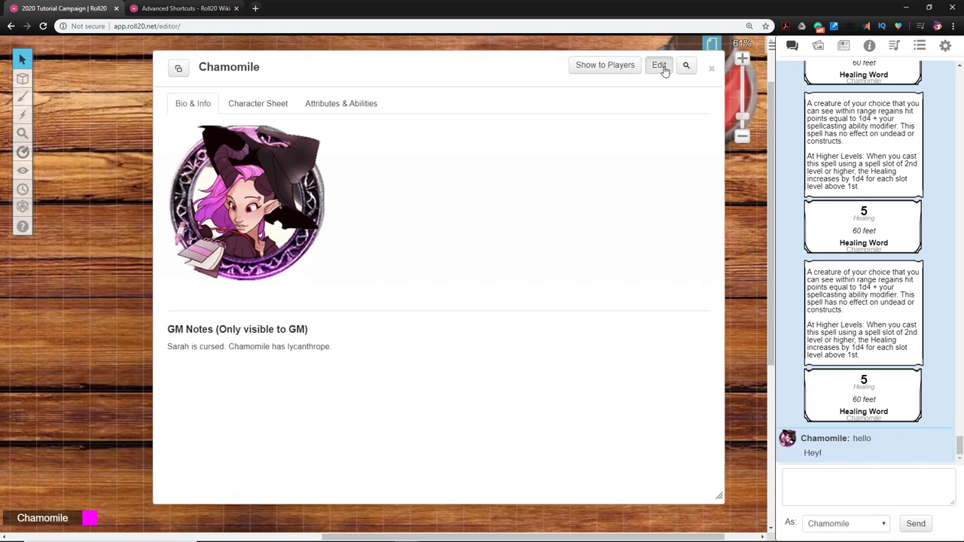
left_click(660, 66)
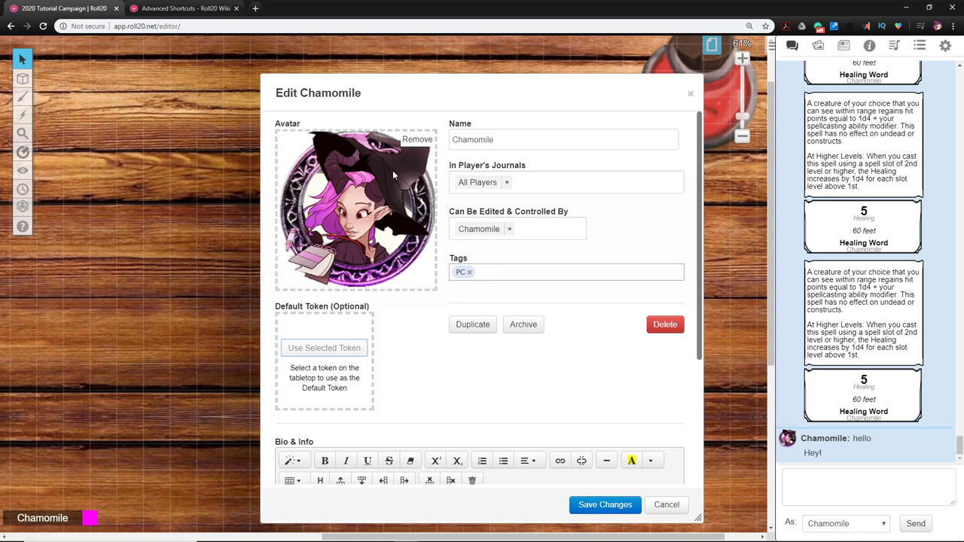
left_click(416, 140)
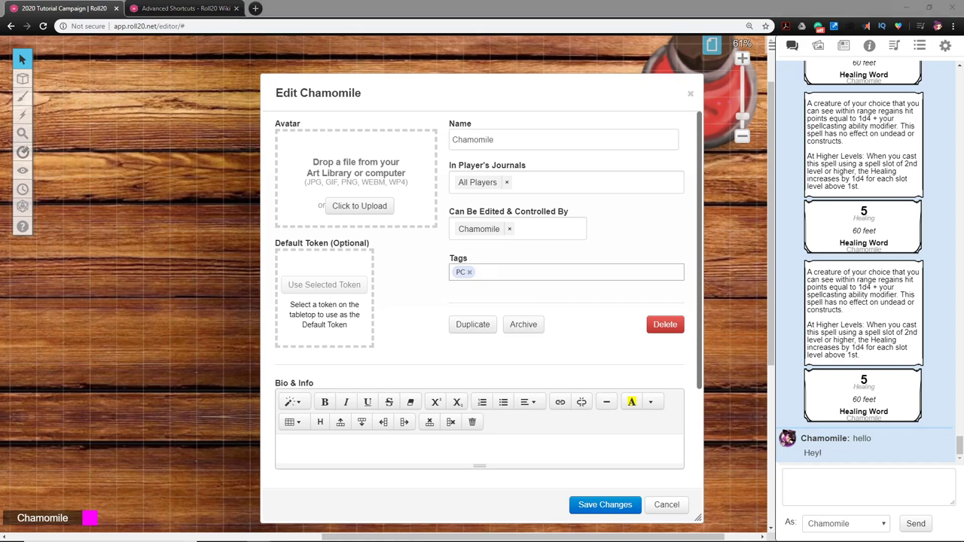
mouse_move(962, 82)
left_mouse_down()
mouse_move(755, 86)
mouse_move(691, 152)
mouse_move(626, 335)
mouse_move(630, 278)
left_mouse_up()
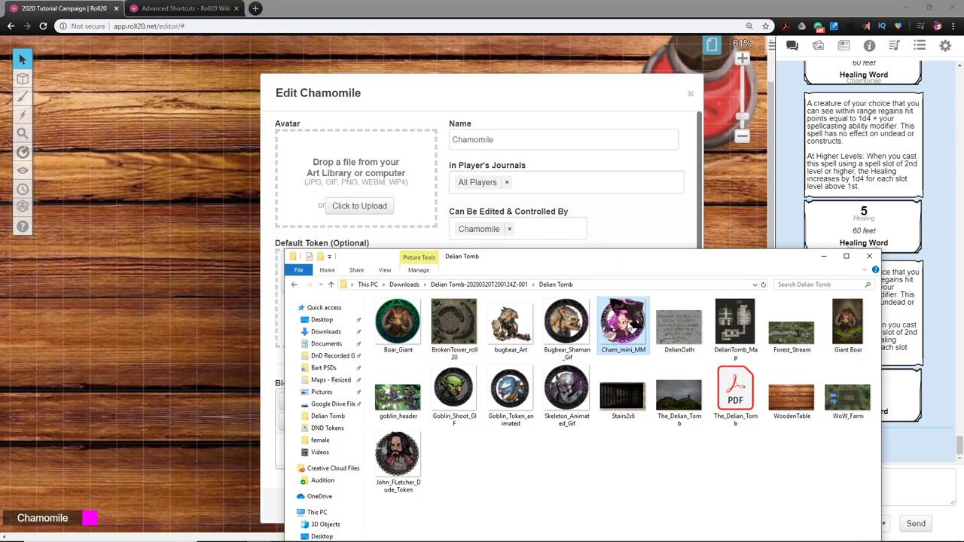
mouse_move(629, 330)
left_mouse_down()
mouse_move(636, 278)
mouse_move(352, 155)
mouse_move(351, 188)
left_mouse_up()
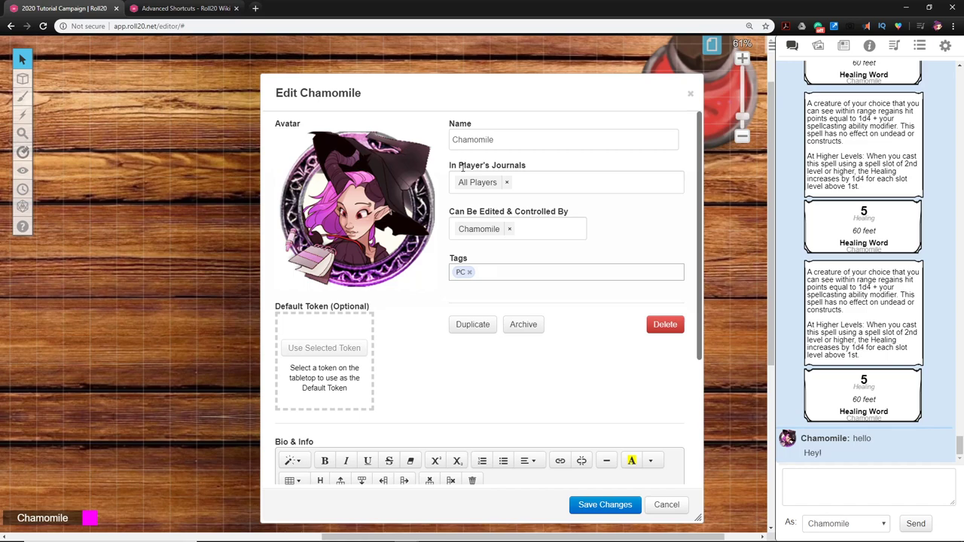
mouse_move(442, 90)
left_mouse_down()
mouse_move(808, 93)
mouse_move(435, 91)
mouse_move(343, 77)
left_mouse_up()
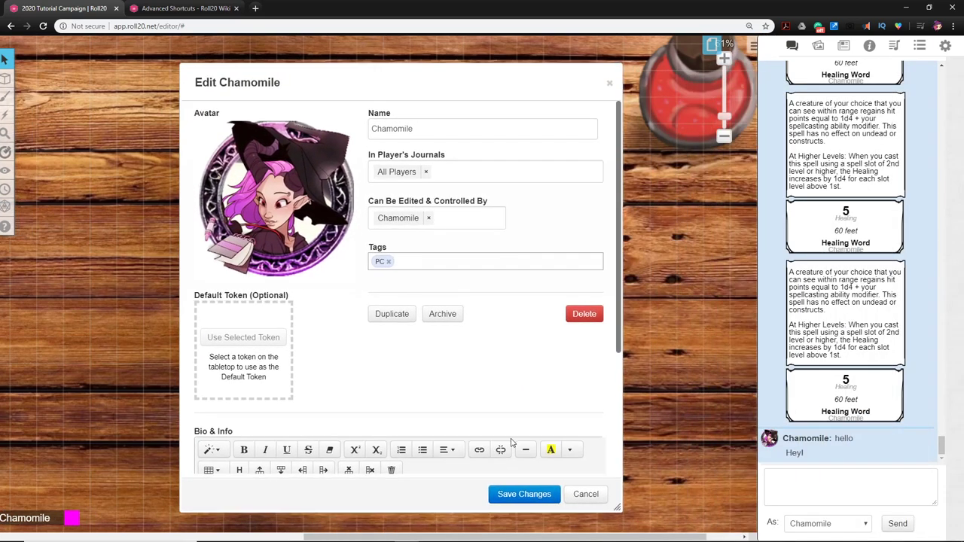
left_click(522, 495)
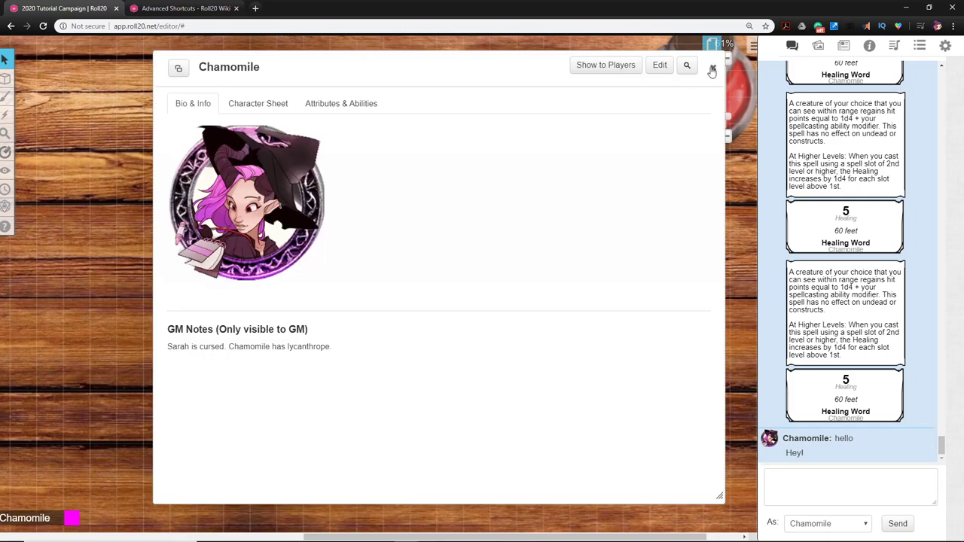
Step: Close the character window and place cham_mini_mm.png from My Library onto the tabletop
left_click(711, 69)
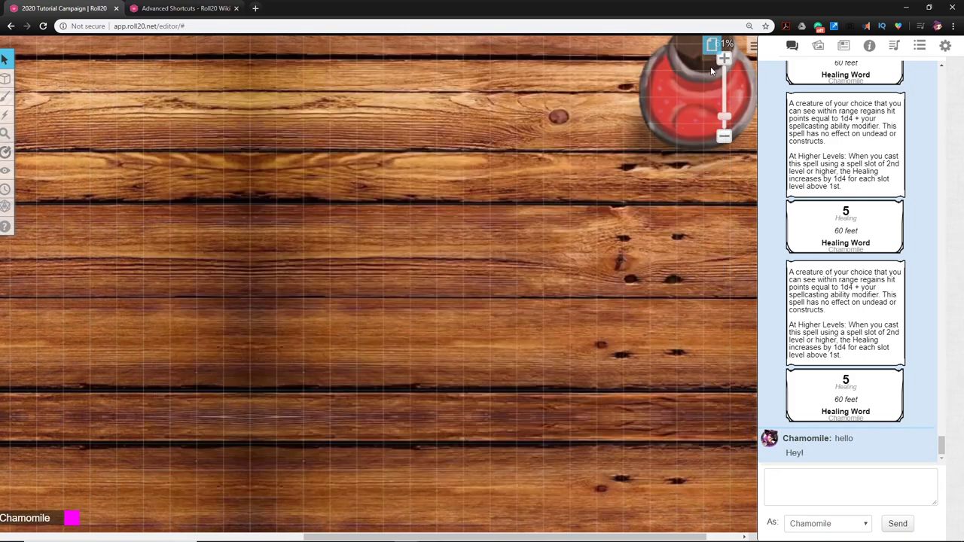
left_click(819, 47)
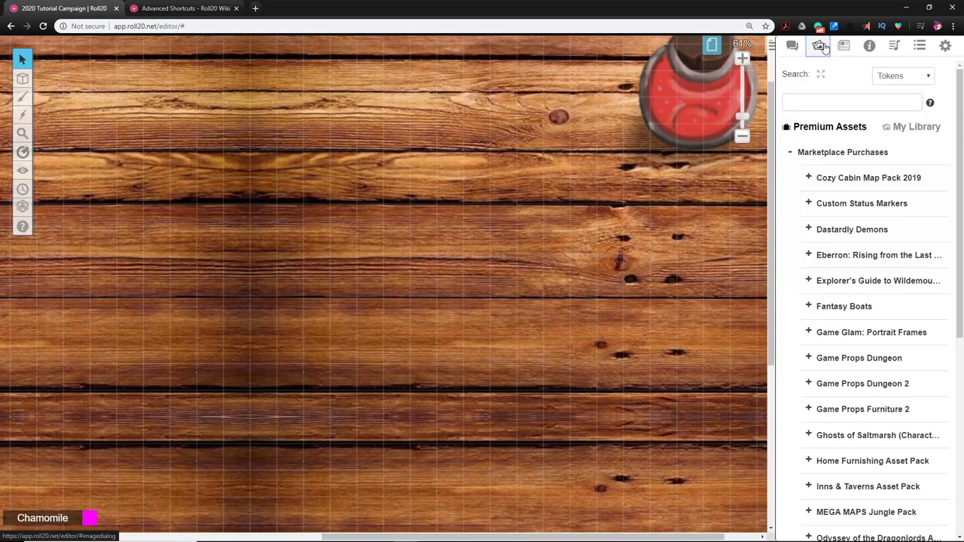
left_click(912, 128)
scroll(857, 170, "down", 5)
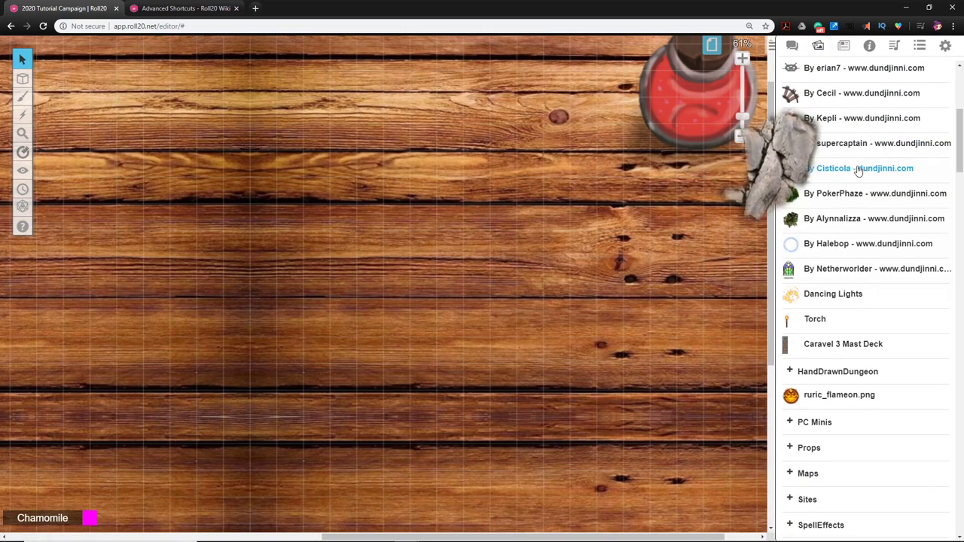
scroll(857, 172, "down", 7)
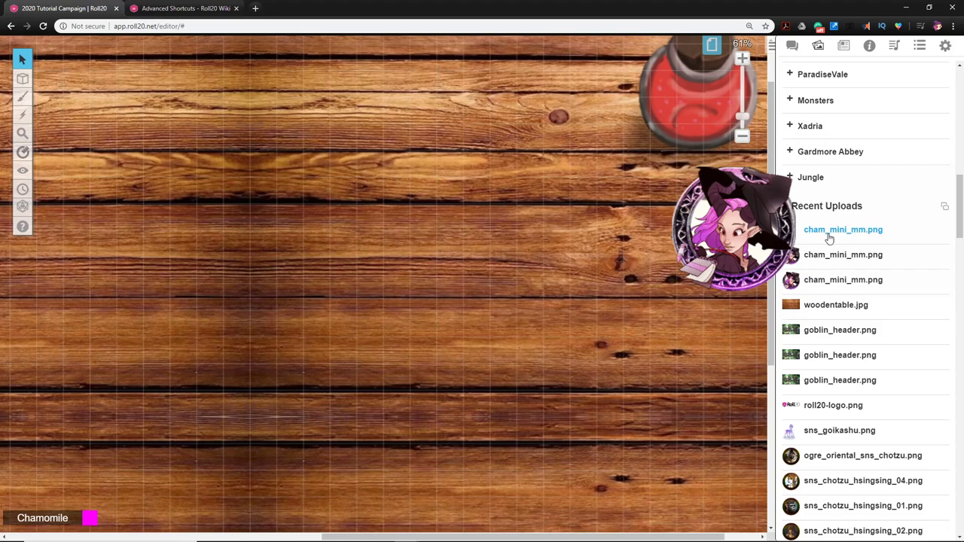
mouse_move(824, 230)
left_mouse_down()
mouse_move(658, 234)
mouse_move(823, 248)
mouse_move(813, 244)
mouse_move(832, 272)
mouse_move(829, 242)
mouse_move(412, 235)
left_mouse_up()
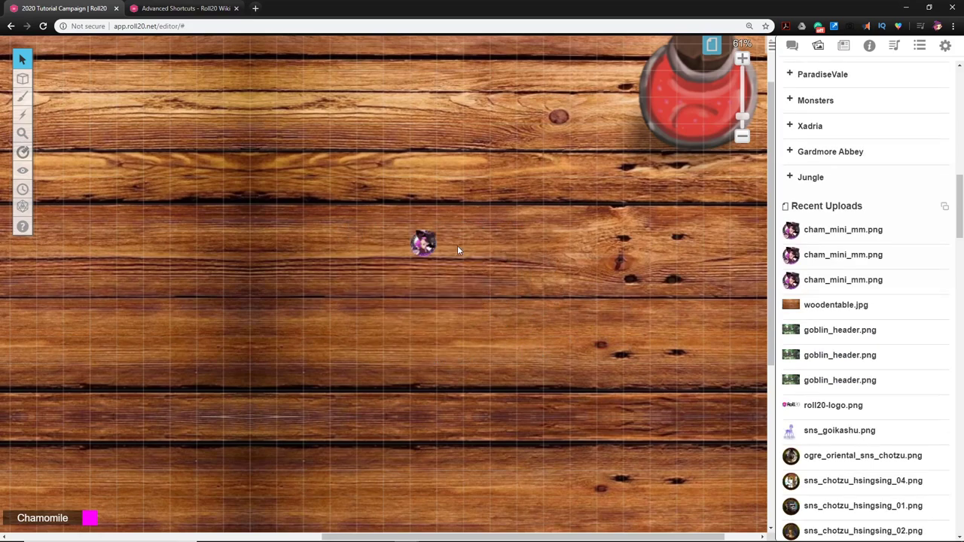
Step: Duplicate the Chamomile token with copy and paste, then undo the duplicate
scroll(457, 248, "up", 6)
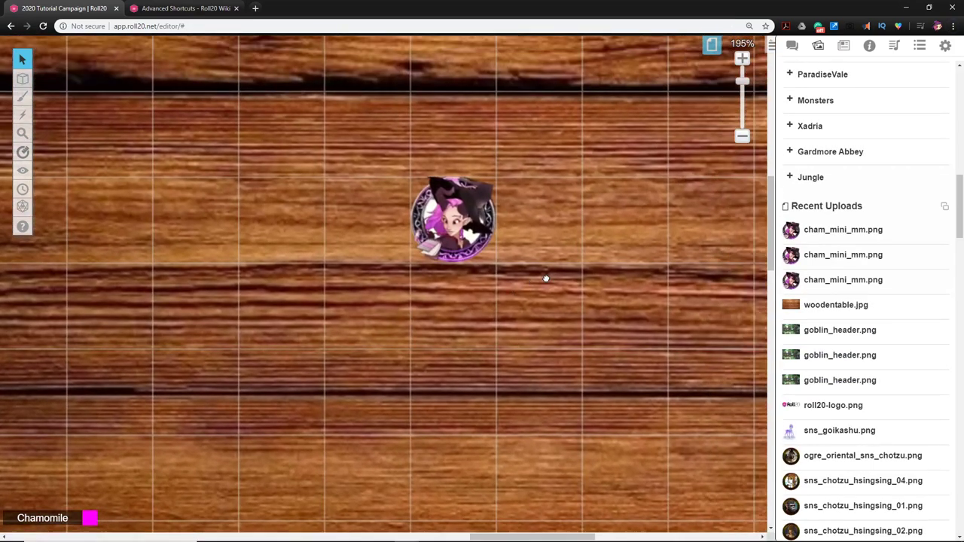
scroll(546, 279, "up", 2)
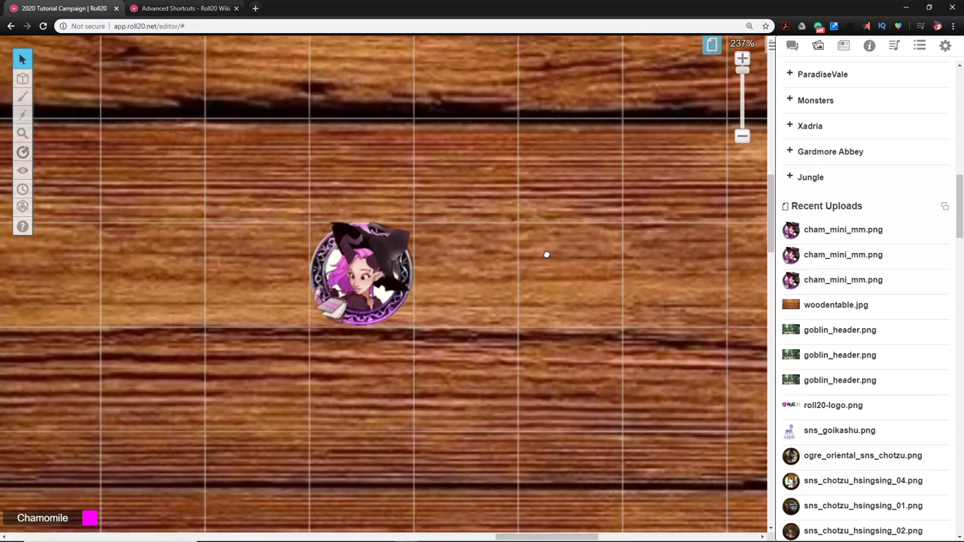
scroll(470, 274, "up", 1)
left_click(376, 280)
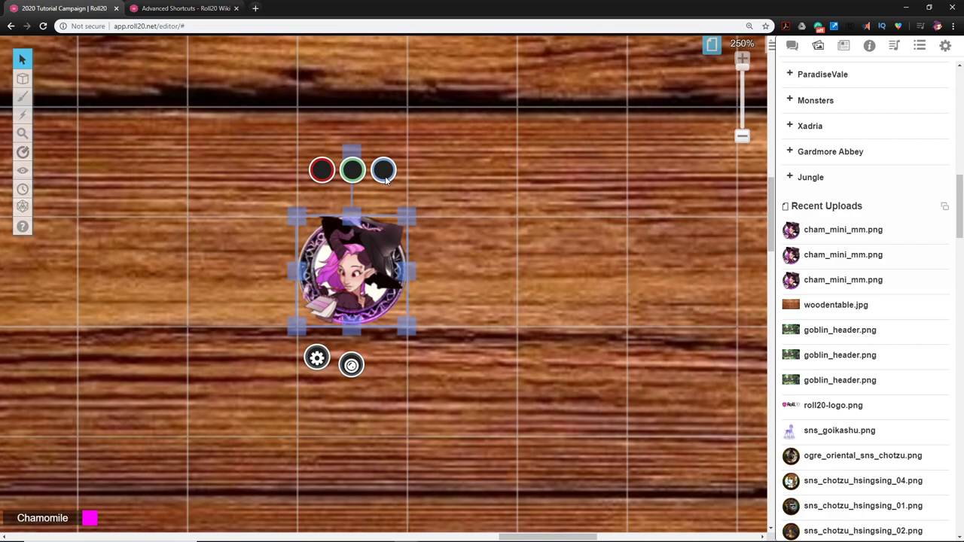
key("ctrl+c")
key("ctrl+v")
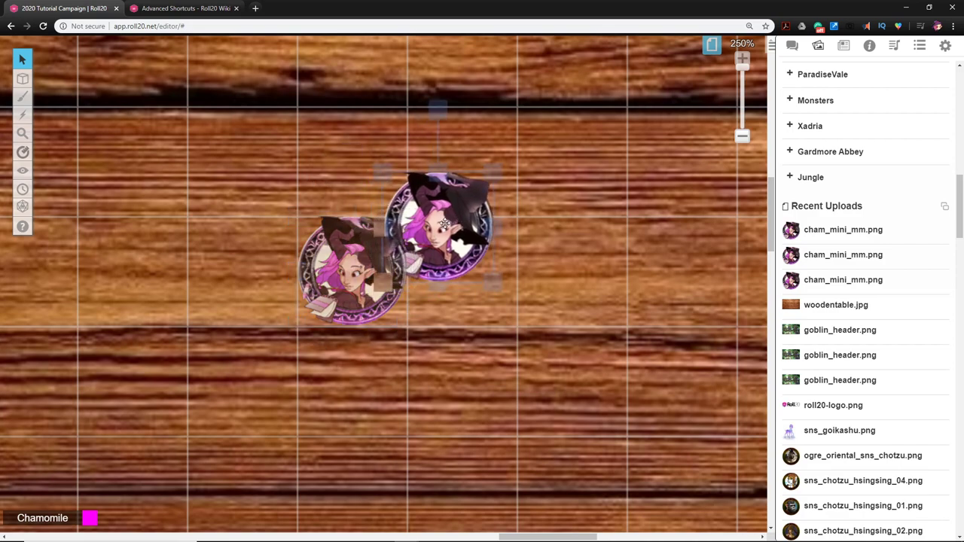
key("ctrl+z")
Step: Nudge the token up one grid cell and back down, then deselect it
left_click(403, 244)
key("Up")
key("Down")
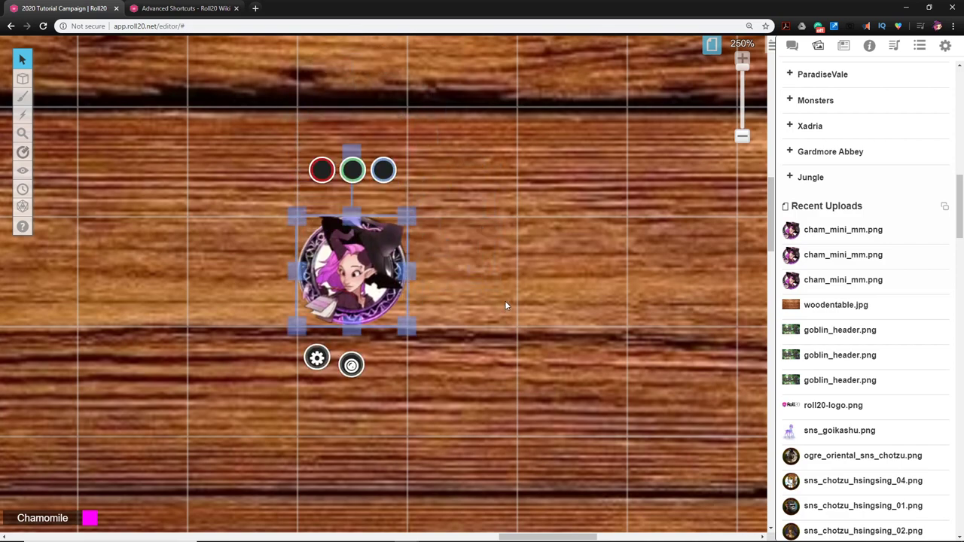
scroll(506, 305, "down", 5)
scroll(535, 296, "up", 4)
left_click(534, 296)
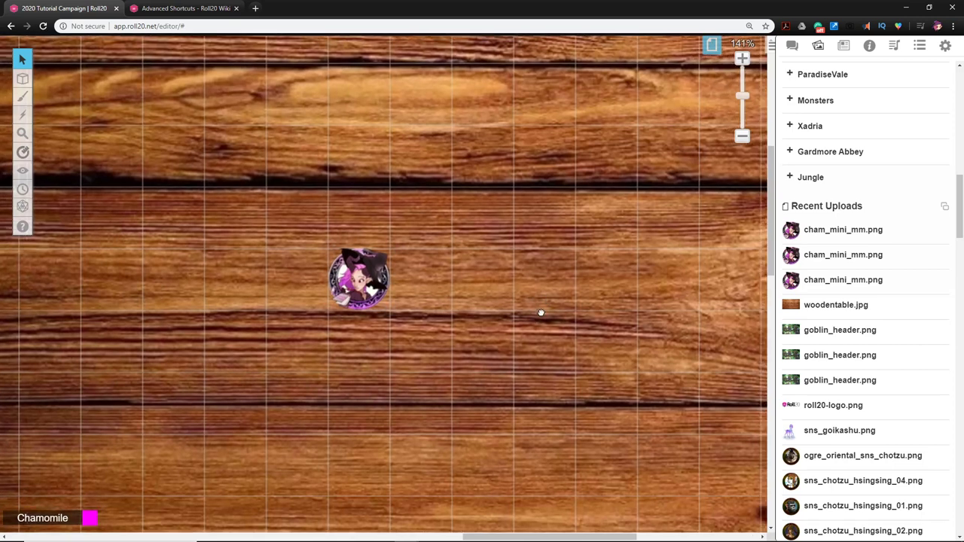
scroll(541, 312, "right", 1)
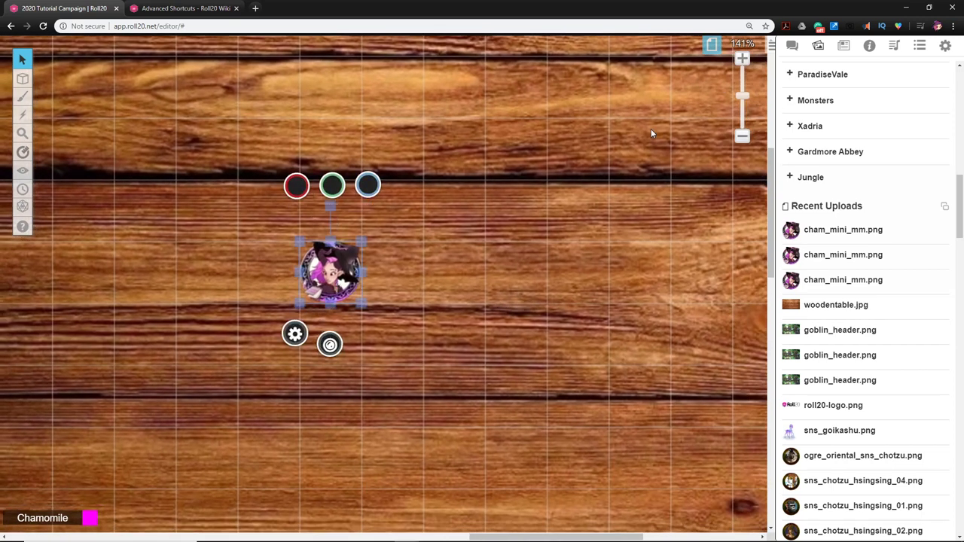
Step: Show the Journal and drag Chamomile's token further left on the map
left_click(843, 45)
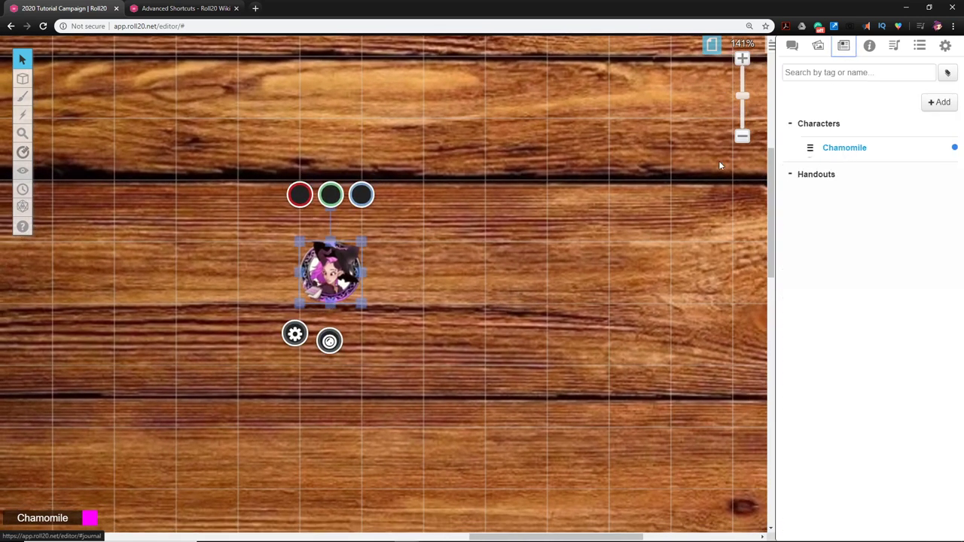
mouse_move(328, 272)
left_mouse_down()
mouse_move(189, 273)
mouse_move(202, 272)
left_mouse_up()
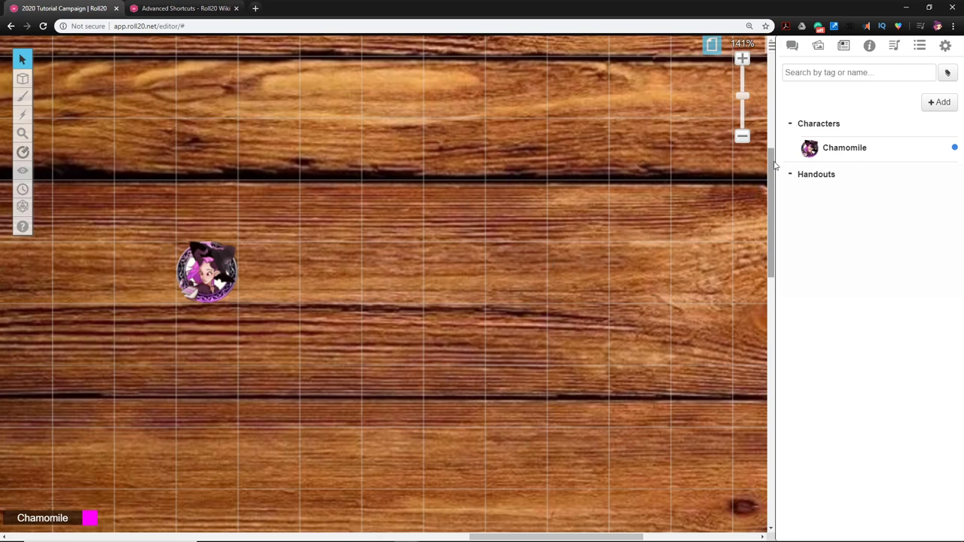
Step: Browse Premium Assets in the Art Library and expand the Player's Handbook character pack
left_click(817, 45)
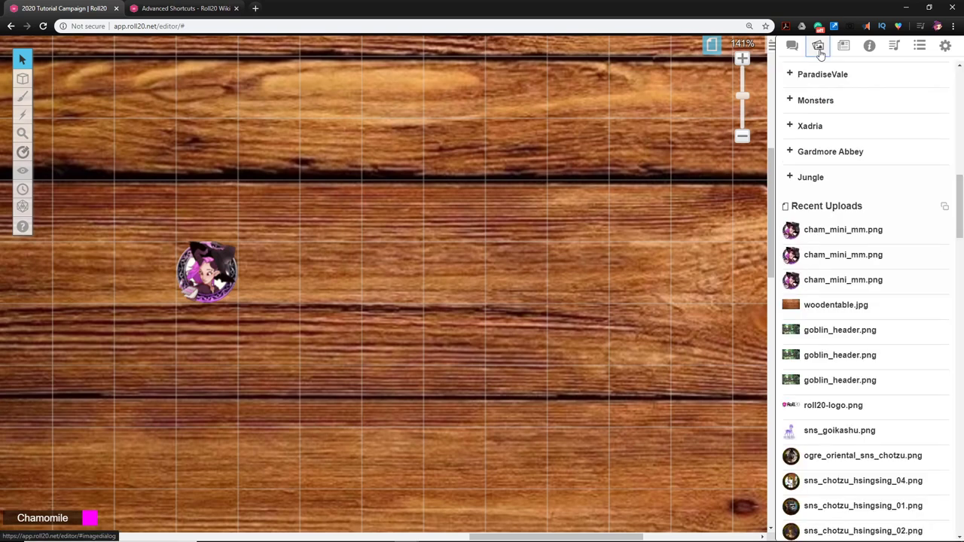
scroll(881, 199, "down", 10)
scroll(881, 200, "up", 10)
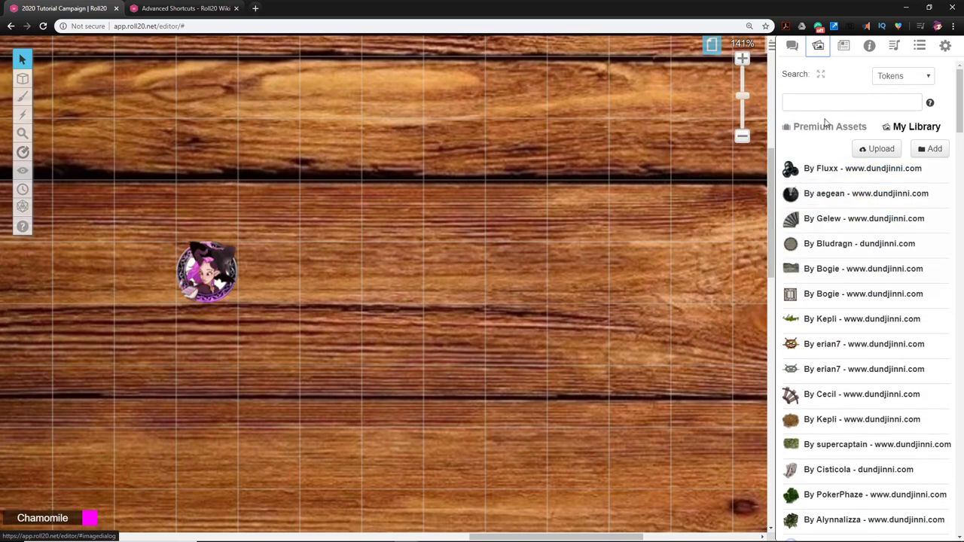
left_click(839, 127)
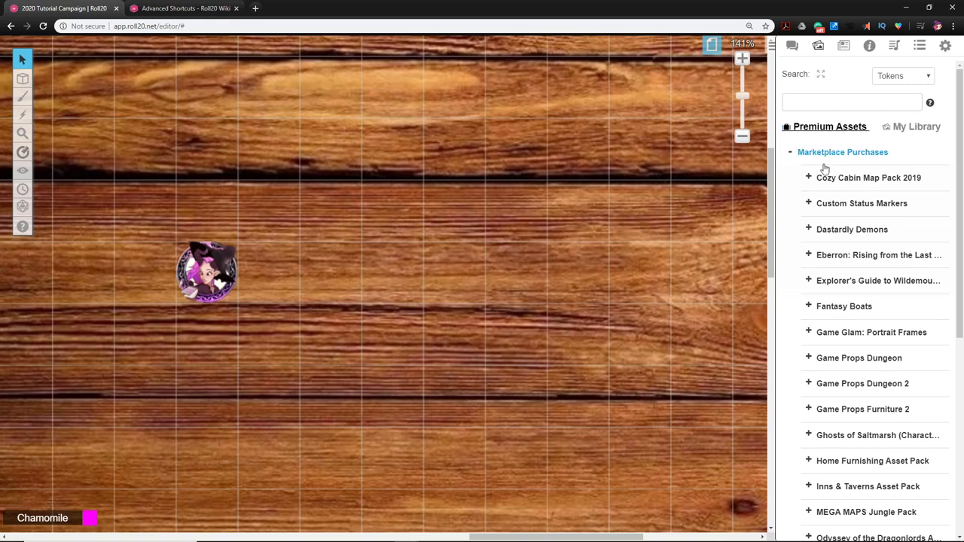
scroll(832, 217, "down", 3)
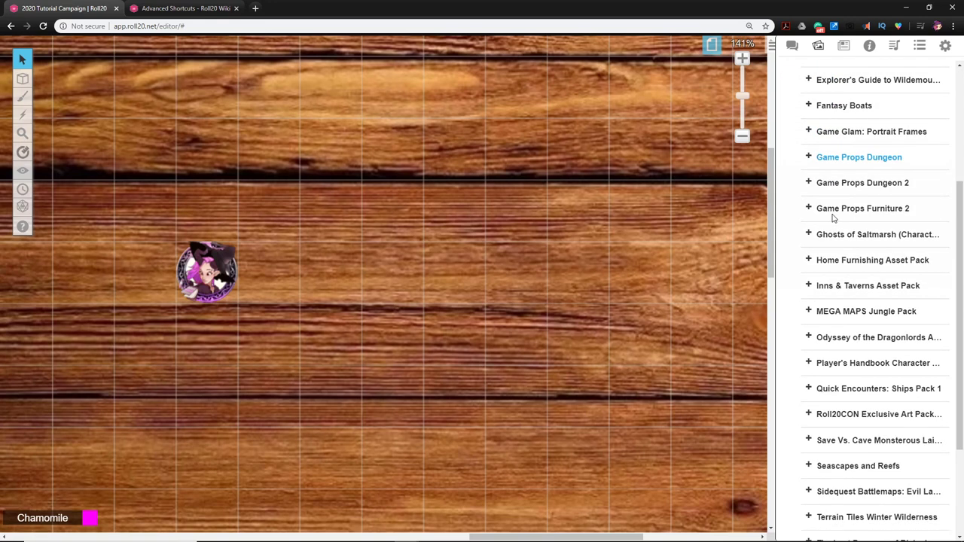
left_click(817, 363)
Step: Place the Elf 6 token on the map beside Chamomile and deselect it
scroll(848, 327, "down", 3)
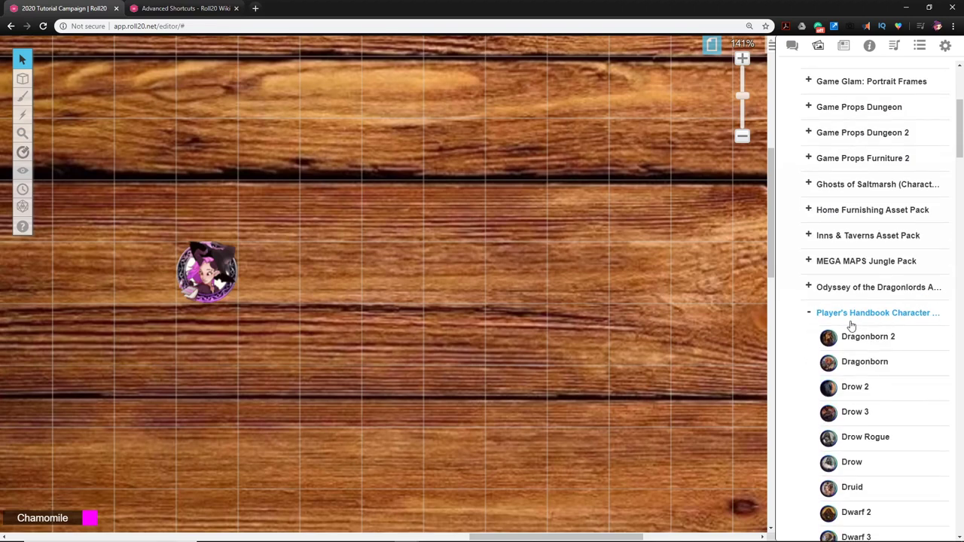
scroll(846, 344, "down", 15)
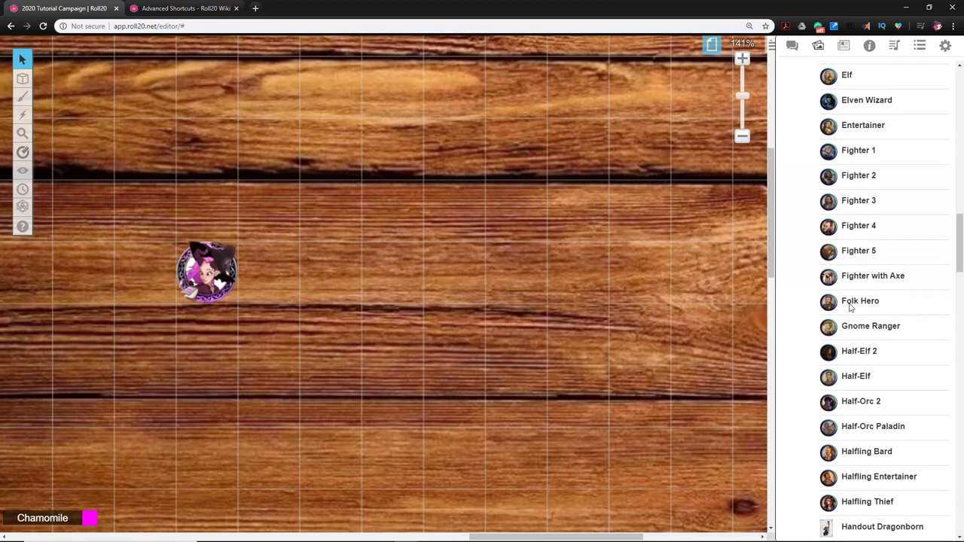
scroll(848, 307, "up", 10)
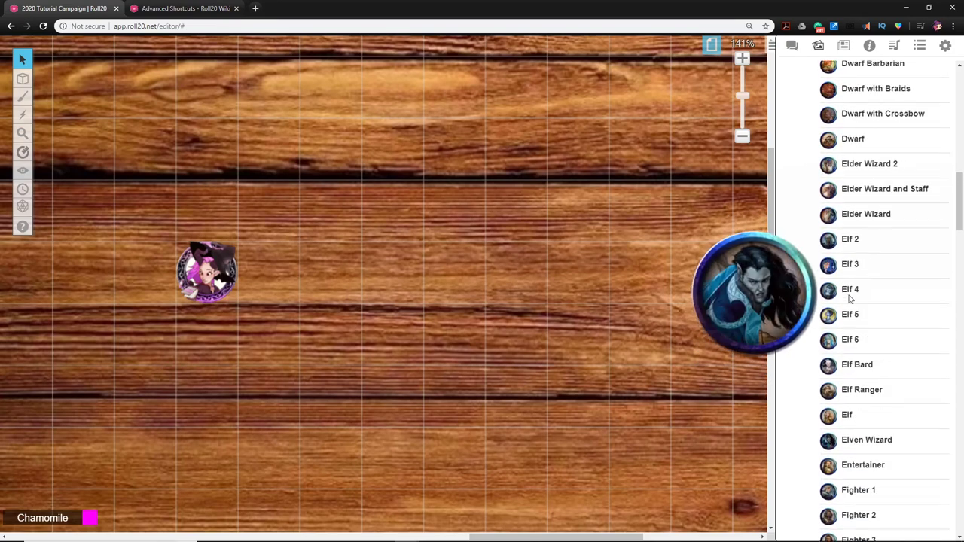
scroll(848, 256, "down", 1)
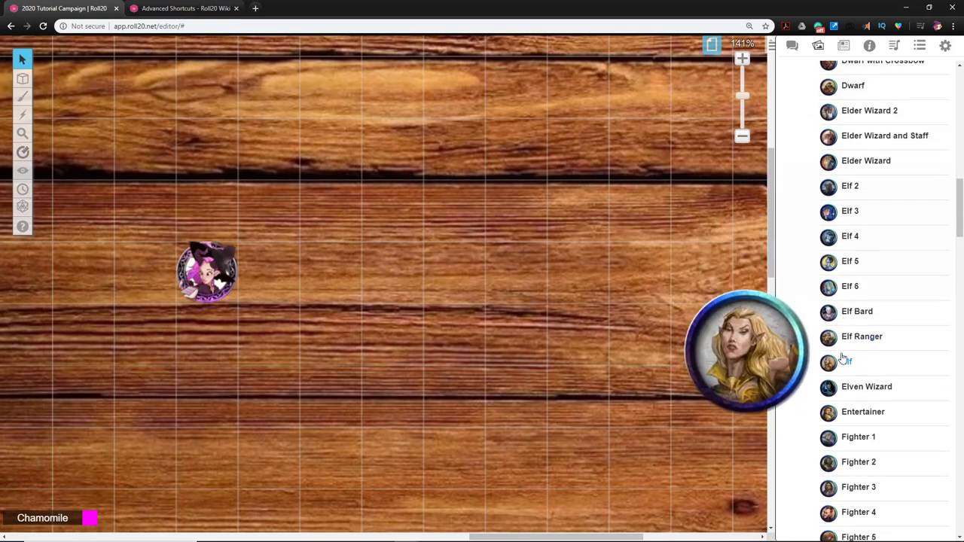
mouse_move(850, 286)
left_mouse_down()
mouse_move(473, 260)
mouse_move(465, 271)
left_mouse_up()
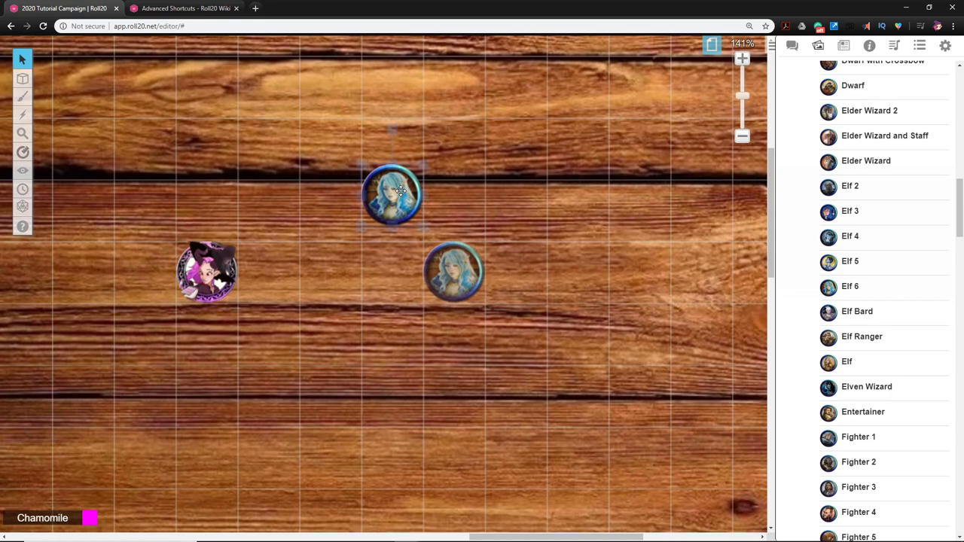
left_click(469, 303)
left_click_drag(446, 230, 456, 259)
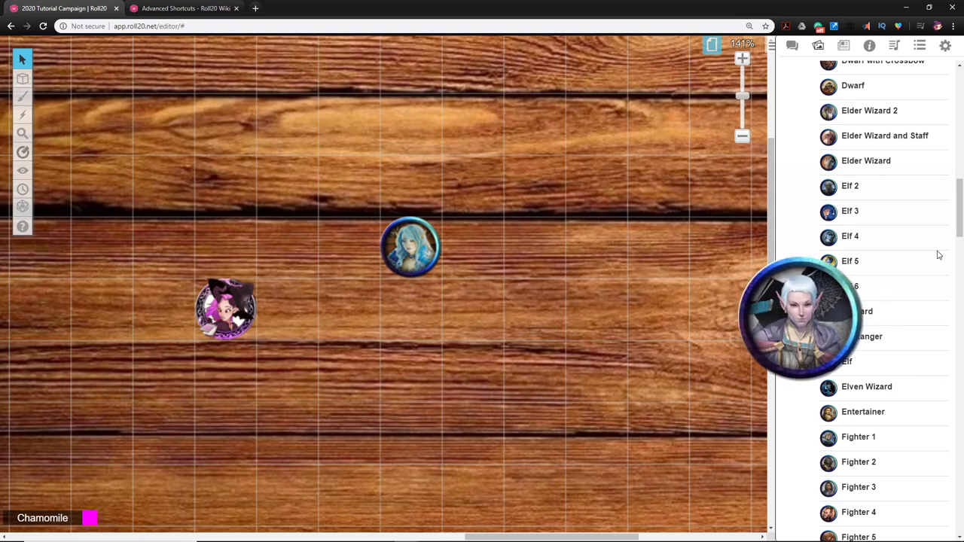
Step: Delete the blue elf token and move Chamomile's token up and right
left_click(412, 252)
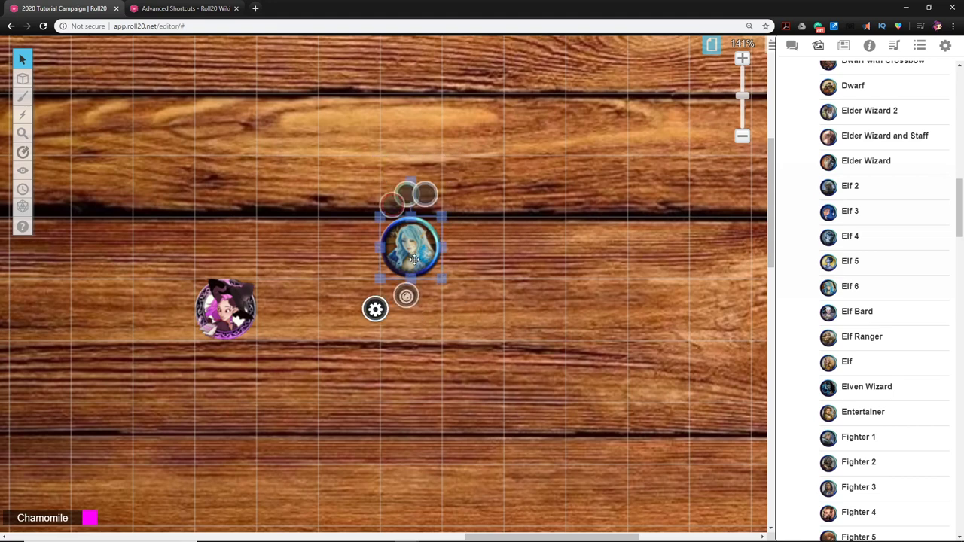
key("Delete")
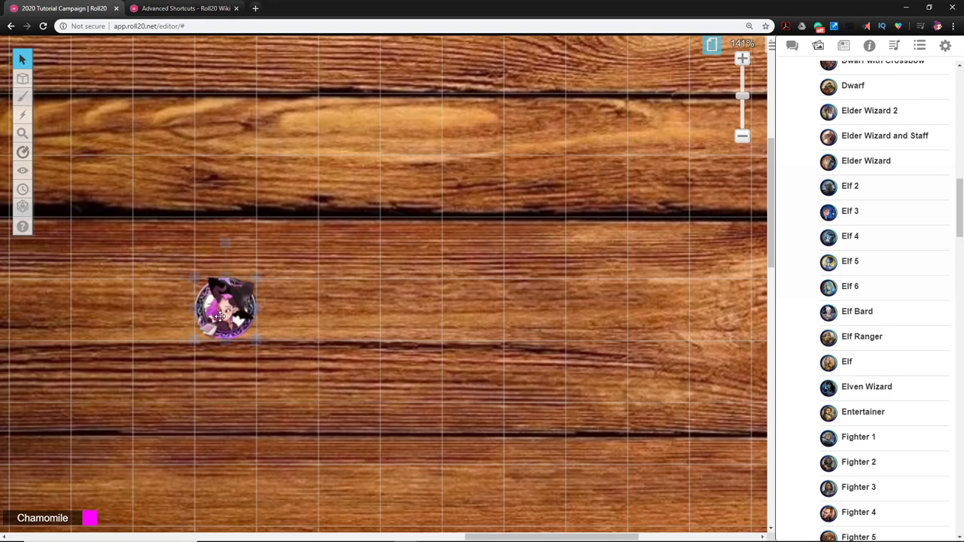
left_click_drag(222, 315, 282, 253)
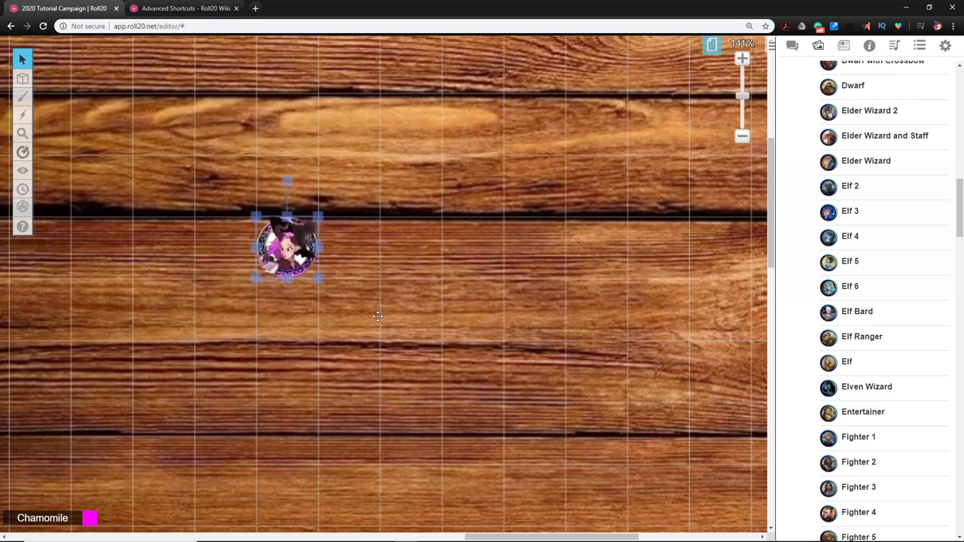
Step: Show the Journal and open the Edit Token settings for Chamomile's token
left_click(843, 45)
left_click(497, 295)
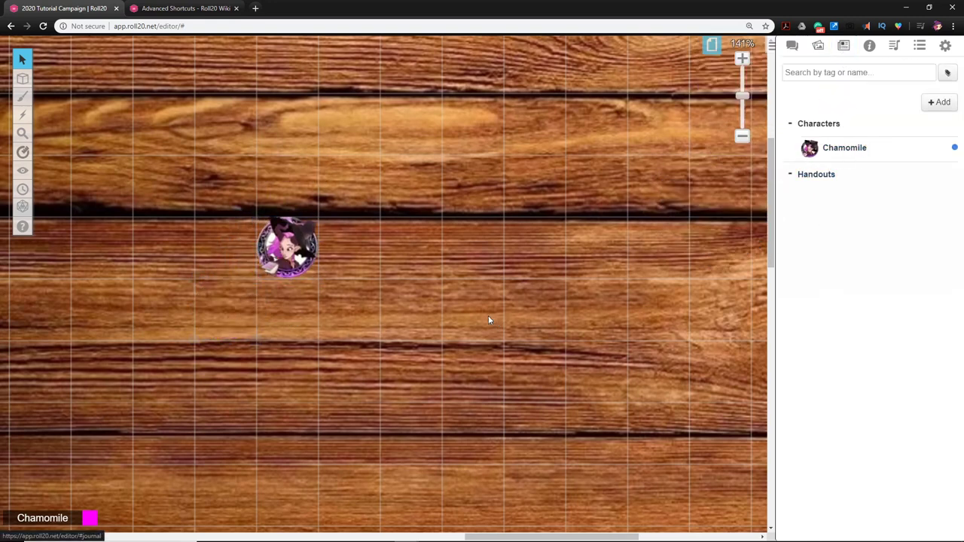
scroll(336, 289, "up", 1)
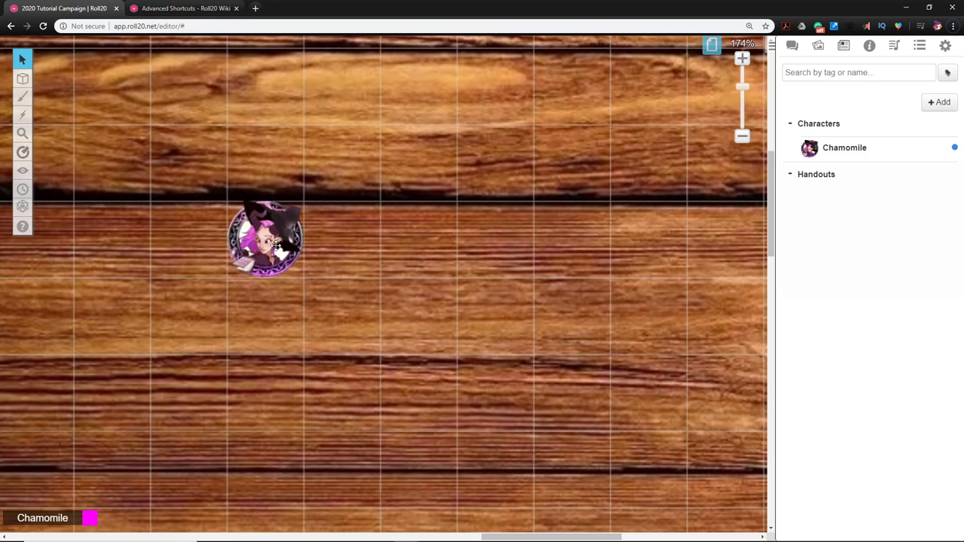
double_click(276, 246)
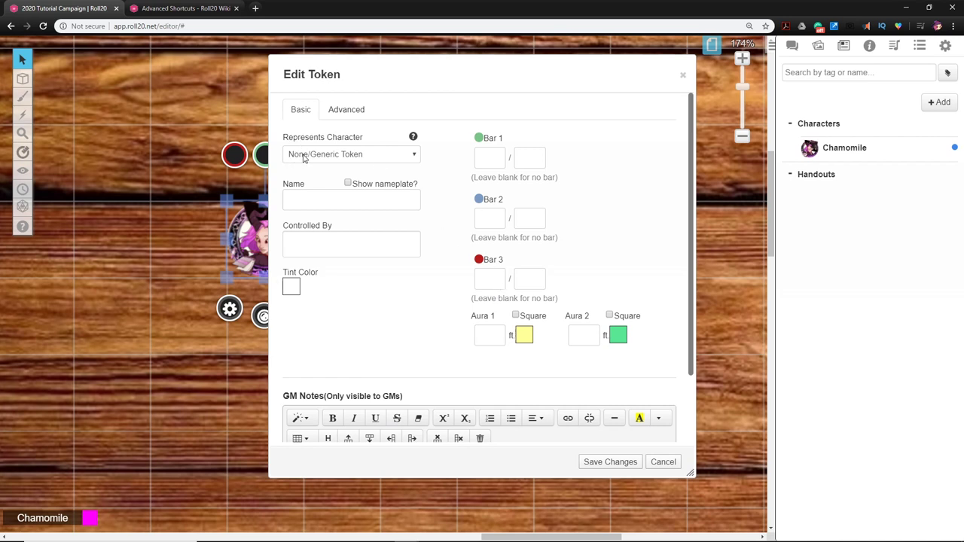
Step: Set Represents Character to Chamomile
left_click(304, 156)
left_click(298, 140)
left_click(307, 156)
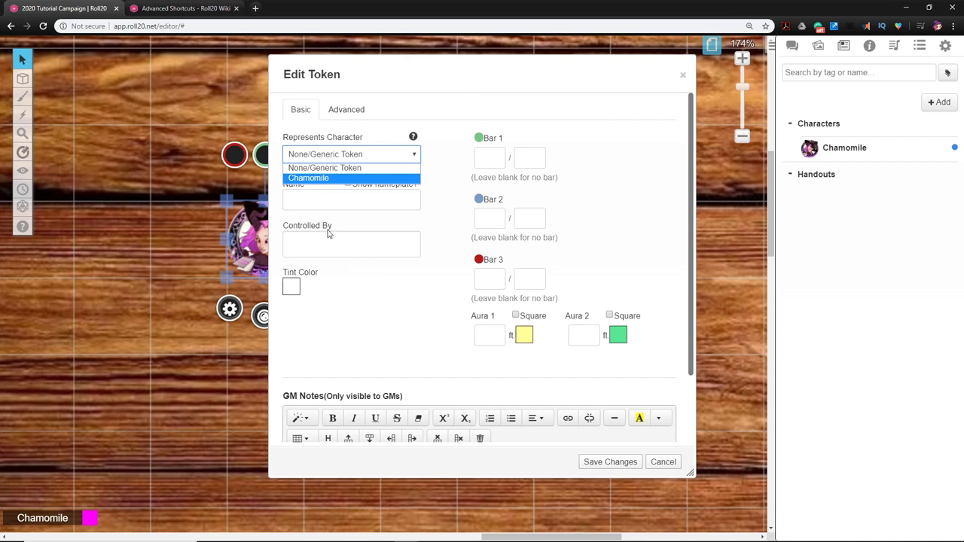
left_click(311, 178)
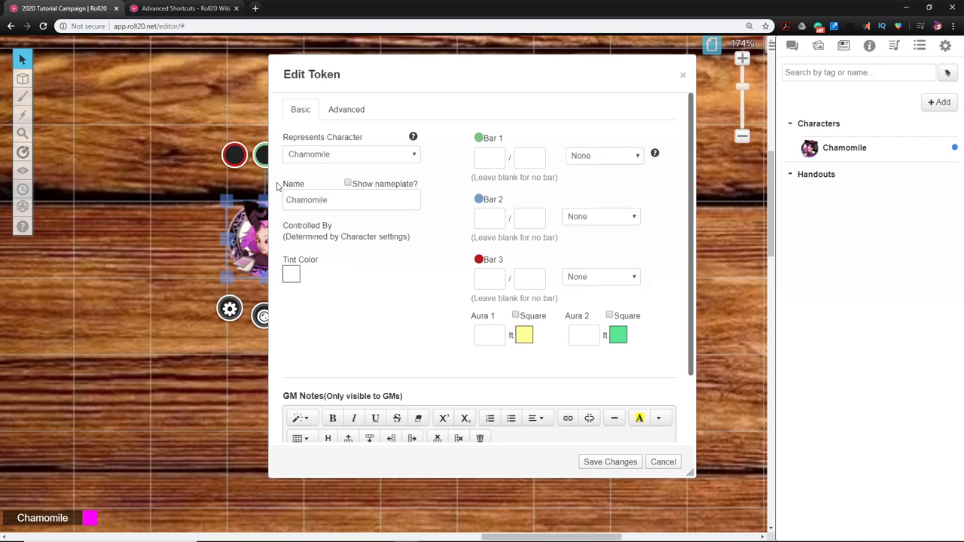
Step: Tick Show nameplate? so the name Chamomile appears on the map
left_click_drag(364, 73, 454, 93)
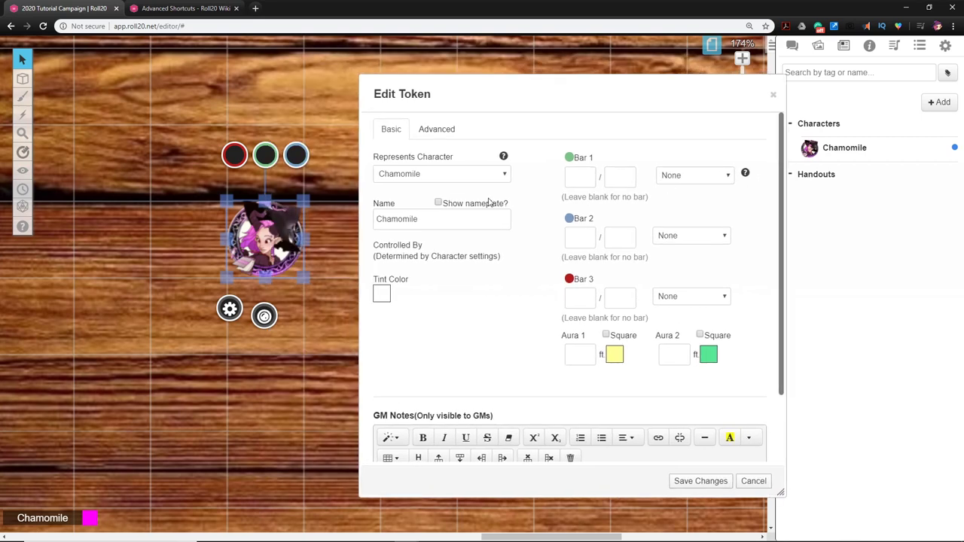
mouse_move(555, 101)
left_mouse_down()
mouse_move(486, 99)
mouse_move(496, 88)
left_mouse_up()
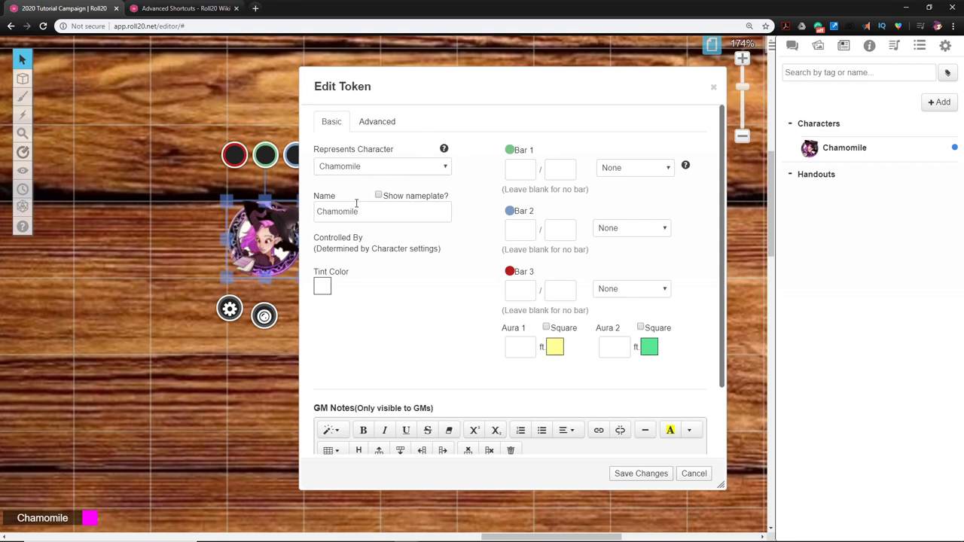
left_click(379, 195)
left_click_drag(417, 83, 429, 86)
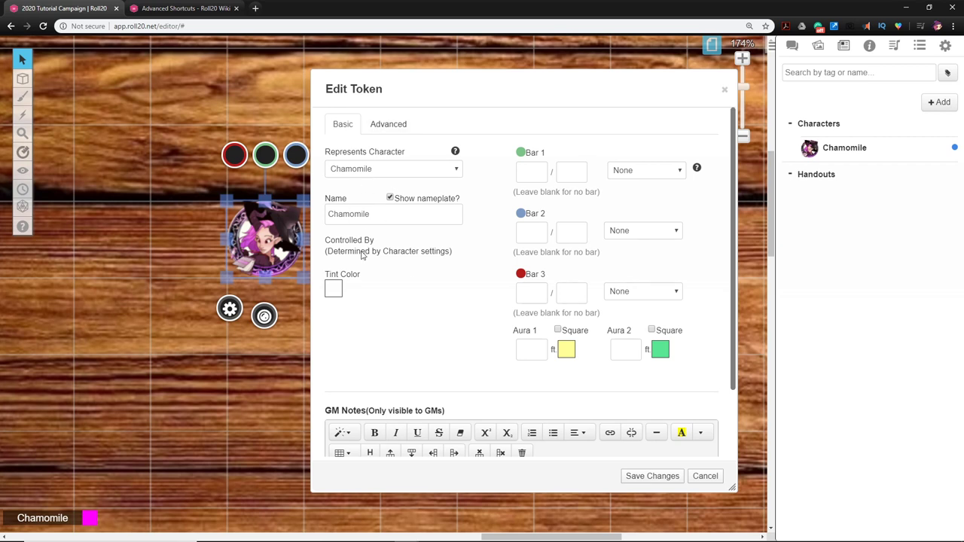
scroll(413, 270, "down", 2)
scroll(415, 286, "up", 2)
left_click(393, 127)
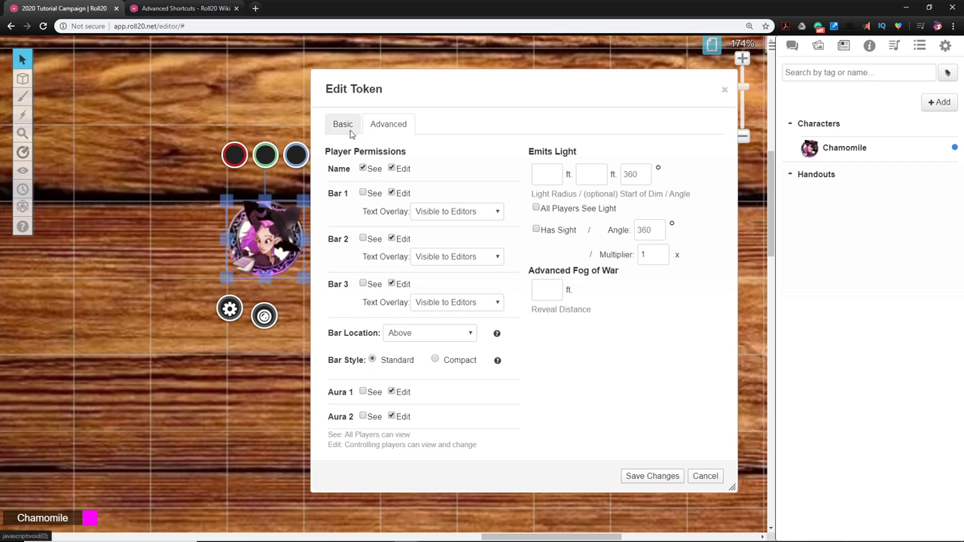
left_click(350, 134)
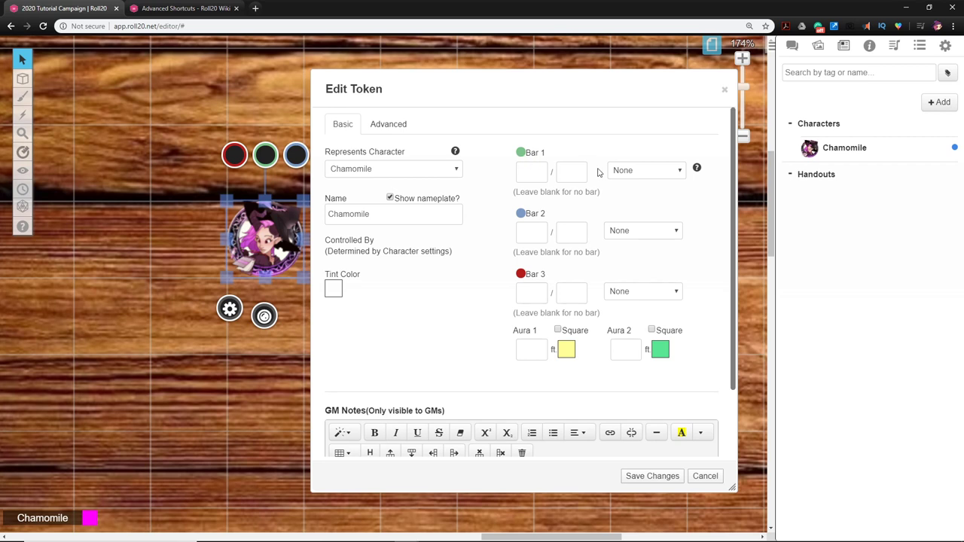
Step: Tie Bar 1 to the hp attribute, showing 9/9
left_click(633, 178)
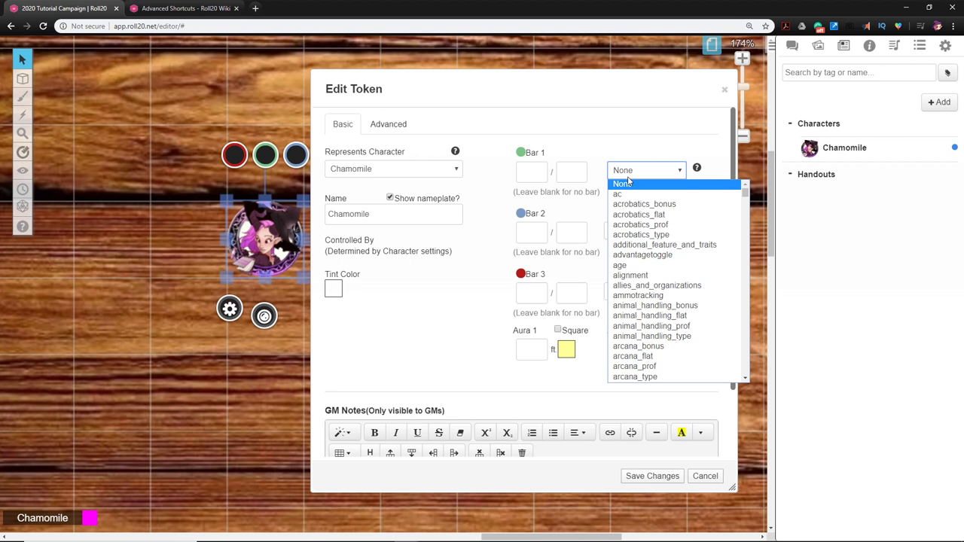
key("h")
key("p")
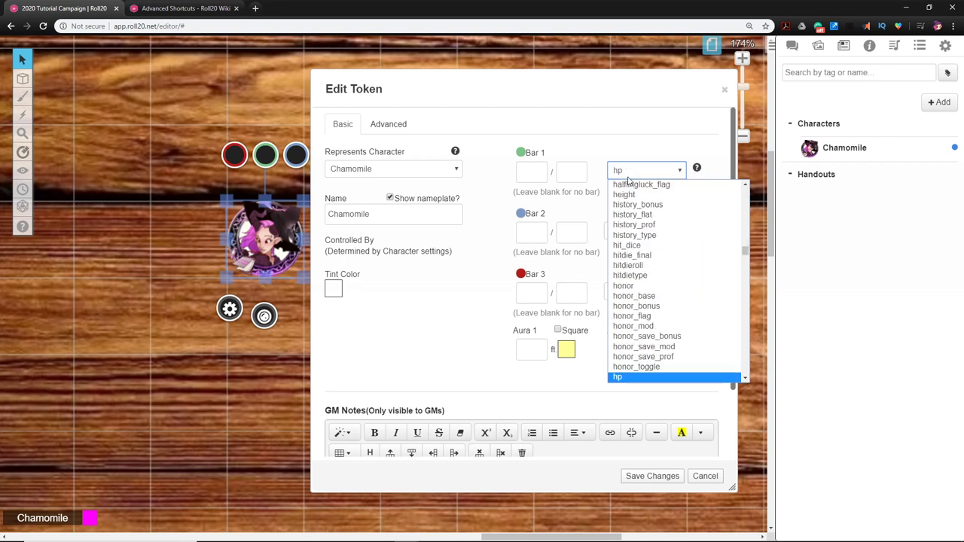
key("Return")
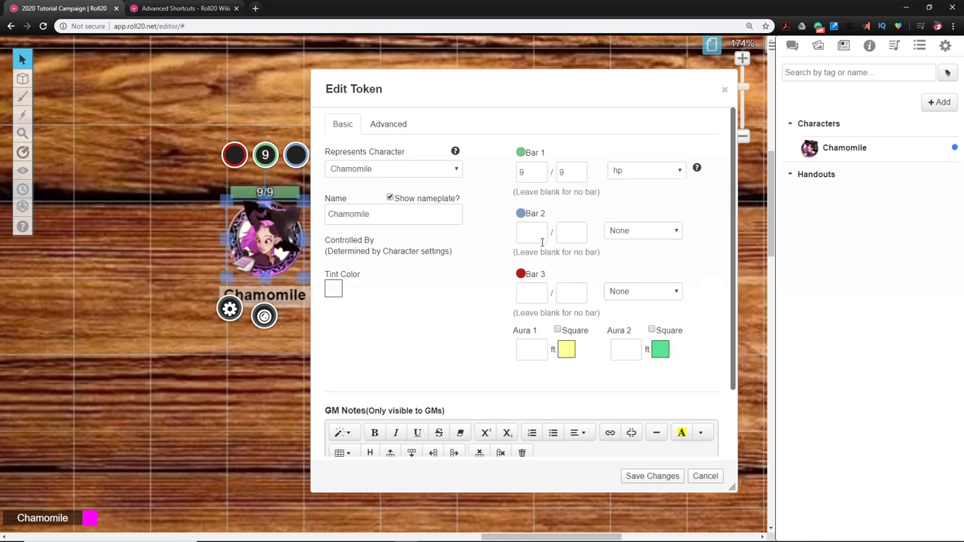
Step: Tie Bar 2 to the ac attribute, showing 12
mouse_move(427, 85)
left_mouse_down()
mouse_move(456, 90)
mouse_move(449, 84)
left_mouse_up()
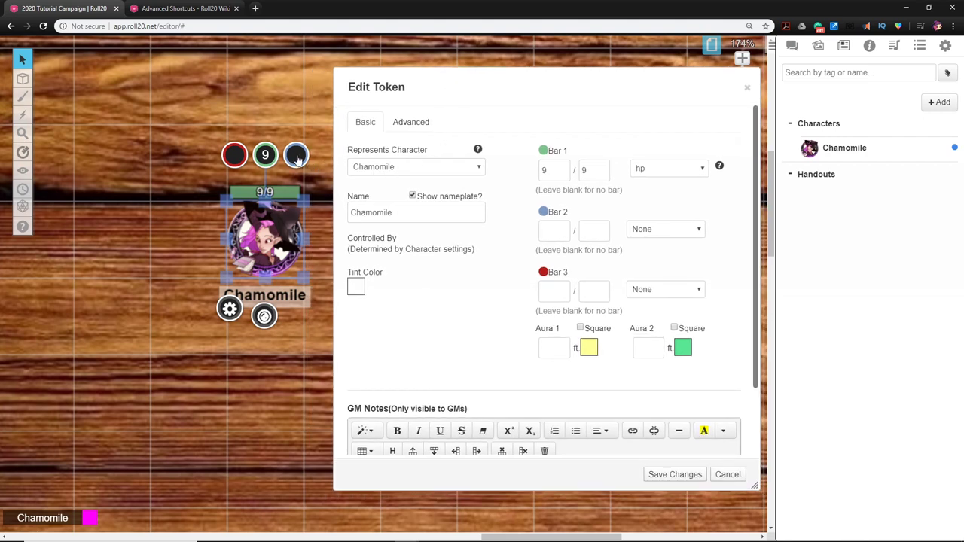
left_click(659, 234)
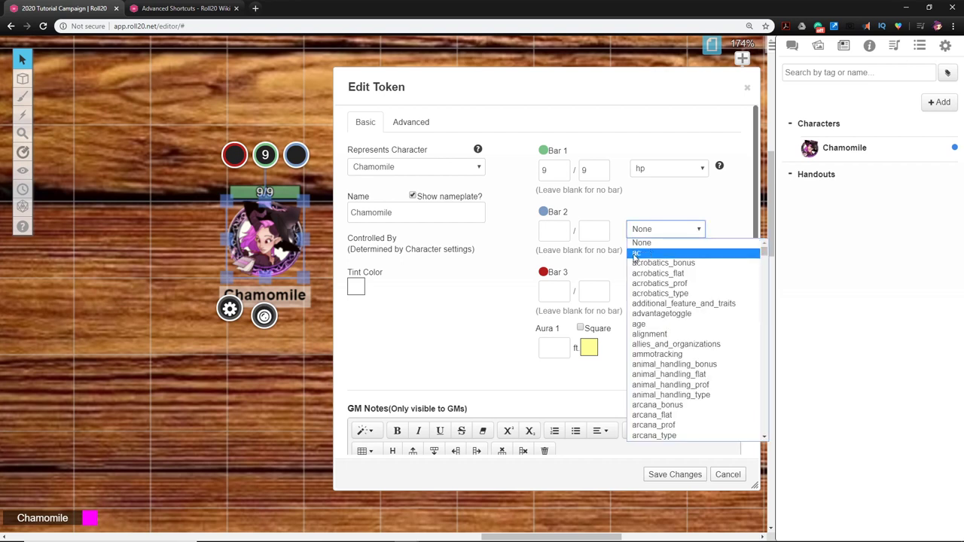
left_click(637, 253)
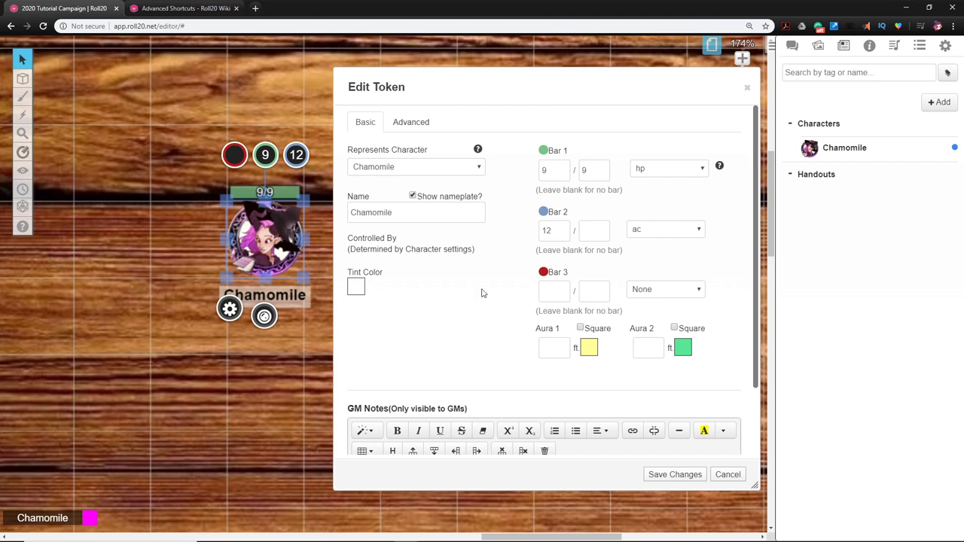
Step: On the Advanced tab, enter Light Radius 60 and dim-start -5 under Emits Light
left_click(409, 126)
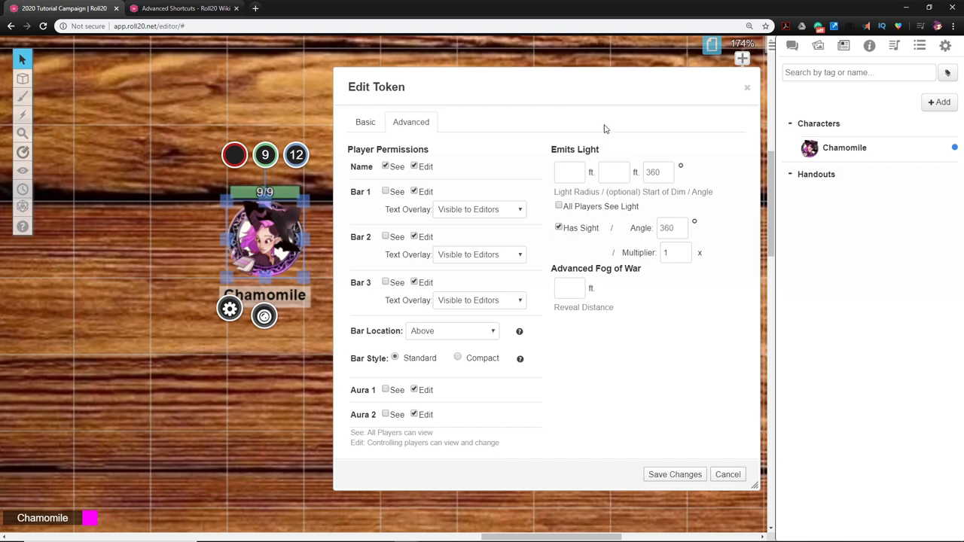
left_click(572, 171)
left_click(570, 174)
type("60")
left_click(543, 161)
left_click(618, 175)
type("-5")
Step: Keep Show nameplate enabled on the token's Basic settings and save the token changes
left_click(369, 128)
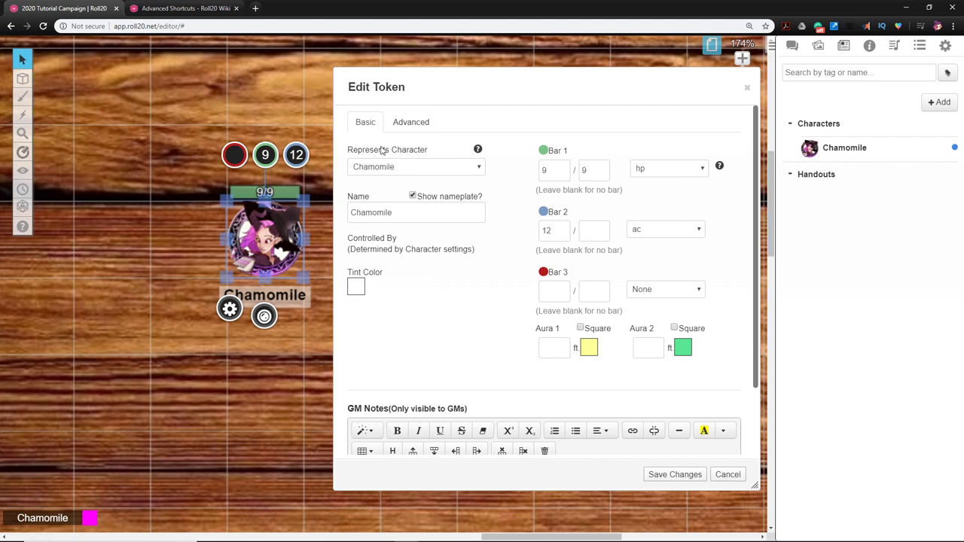
left_click(412, 196)
left_click(675, 474)
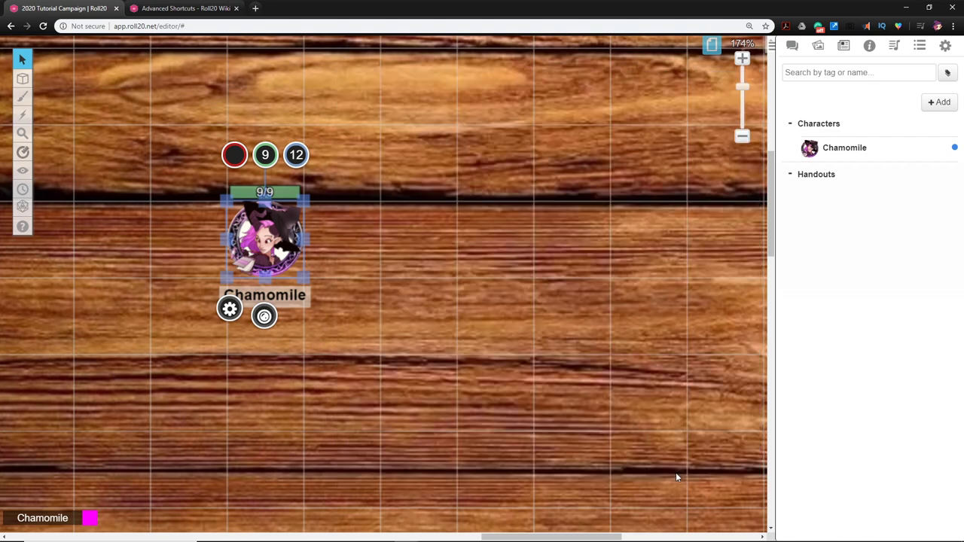
Step: Move the Chamomile token further left on the map
left_click(564, 367)
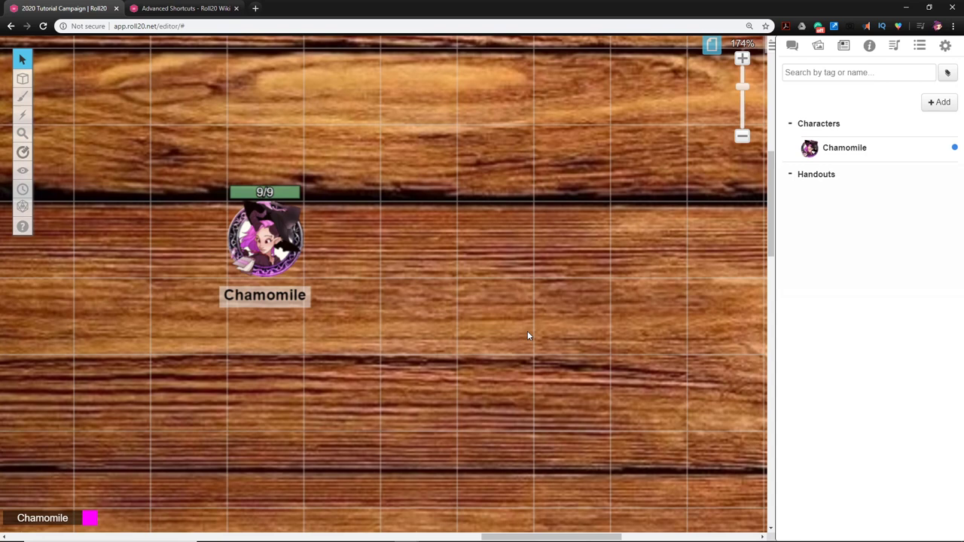
scroll(268, 161, "left", 1)
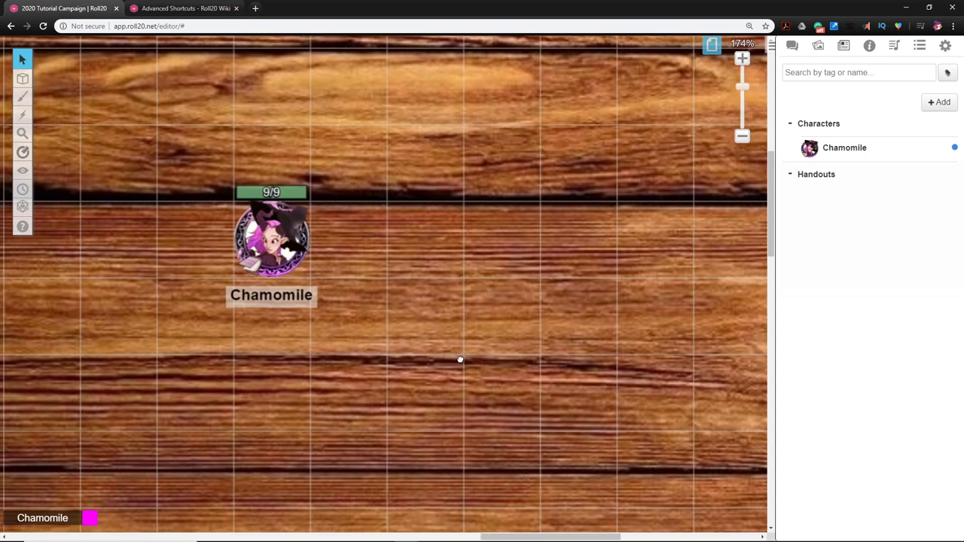
mouse_move(308, 243)
left_mouse_down()
mouse_move(139, 234)
mouse_move(155, 245)
left_mouse_up()
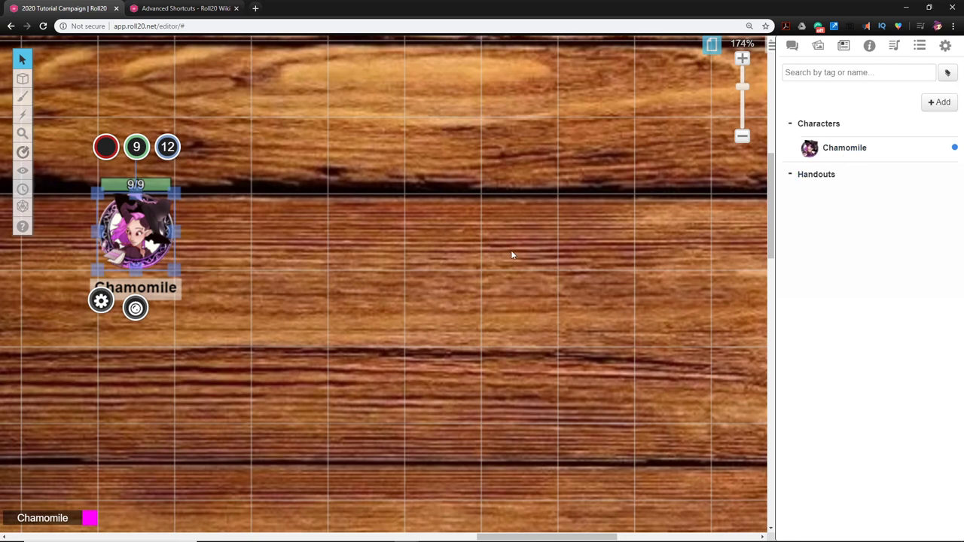
left_click(496, 311)
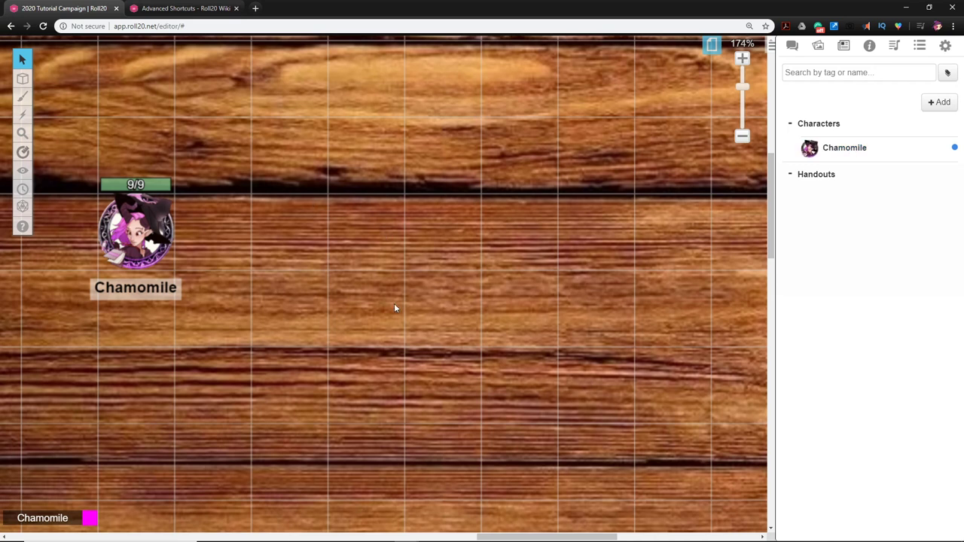
Step: Open Chamomile's Bard 1 character sheet from her token and shift the window right
double_click(145, 240)
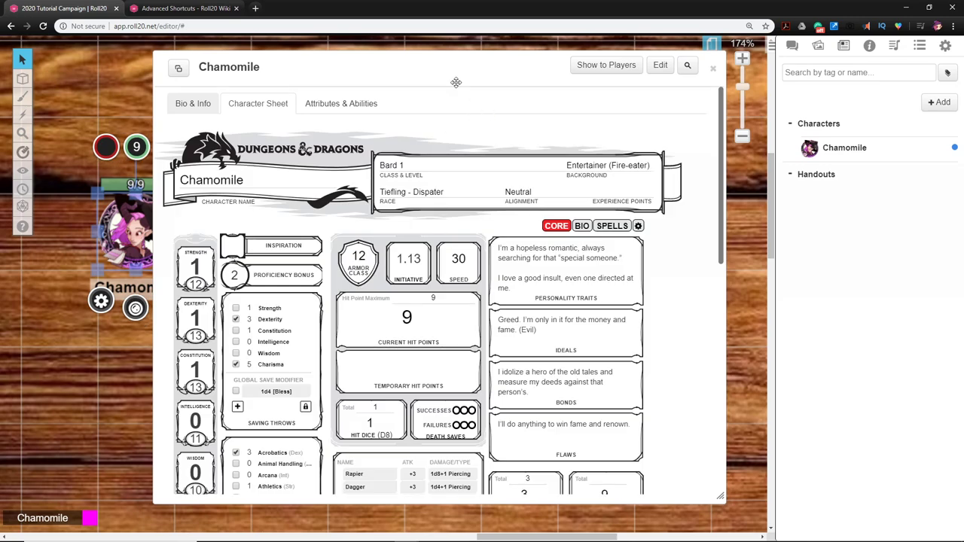
left_click_drag(405, 68, 482, 73)
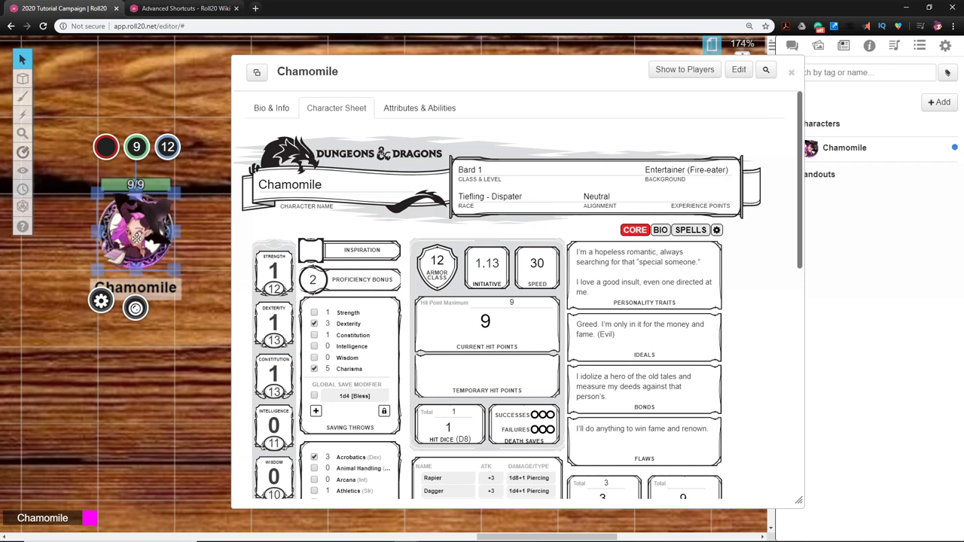
Step: Make Chamomile's current token her character's default token, save, and close the sheet
left_click(739, 70)
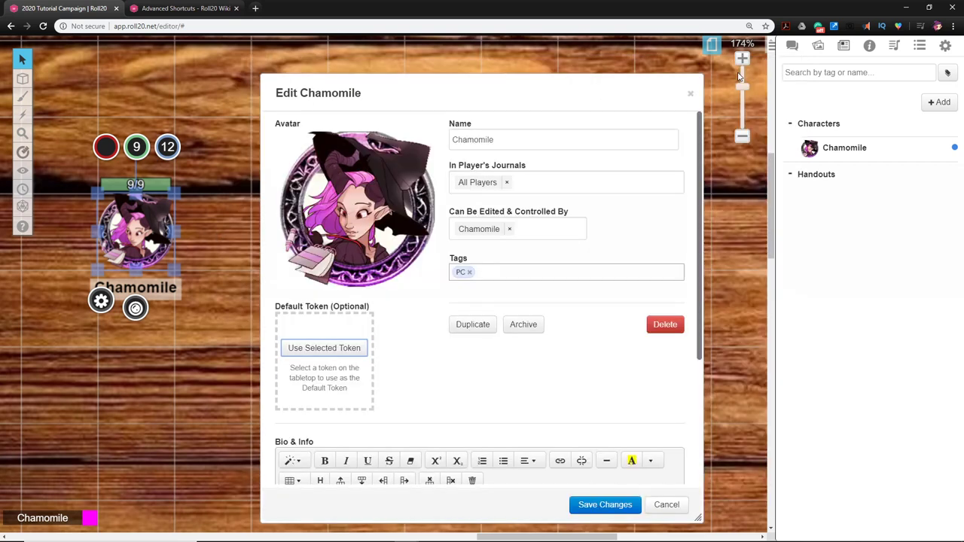
left_click(355, 354)
left_click(354, 353)
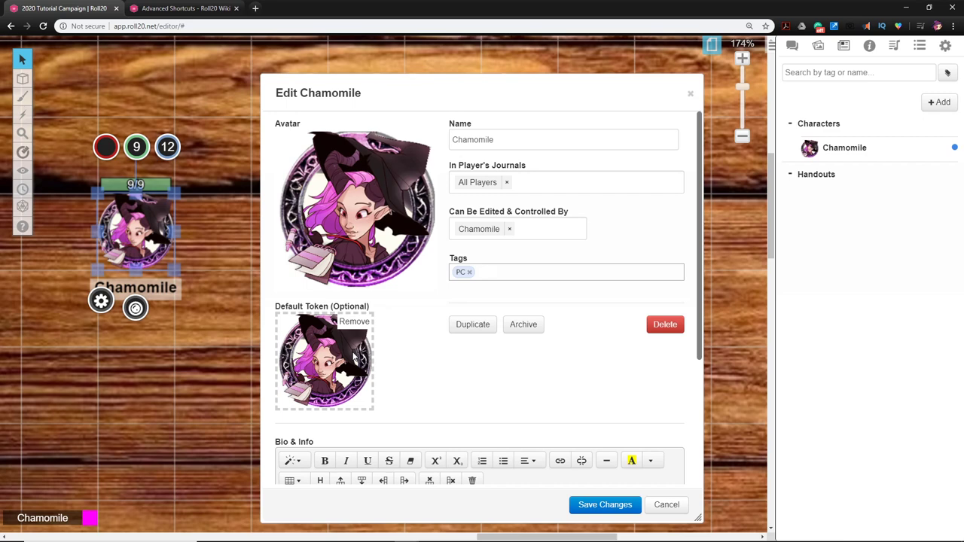
left_click(612, 506)
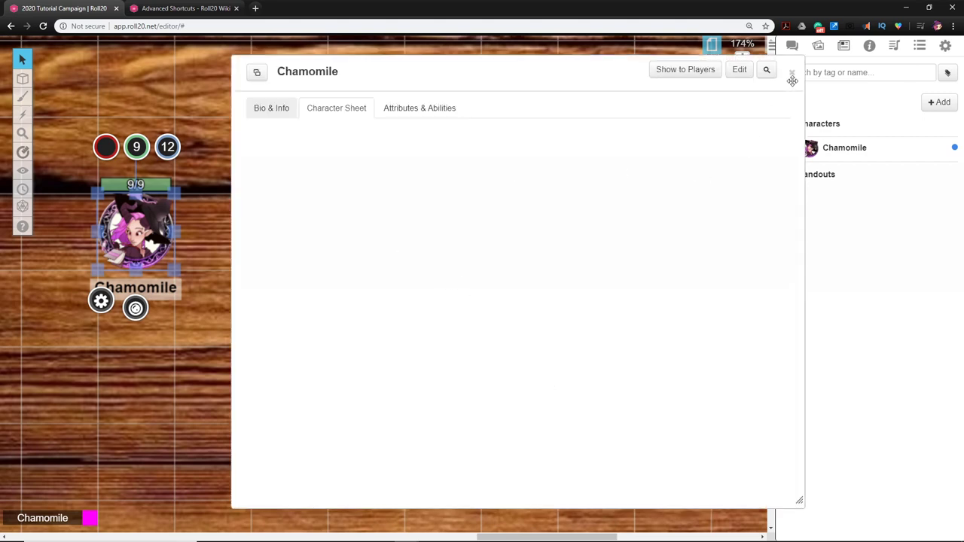
left_click(792, 73)
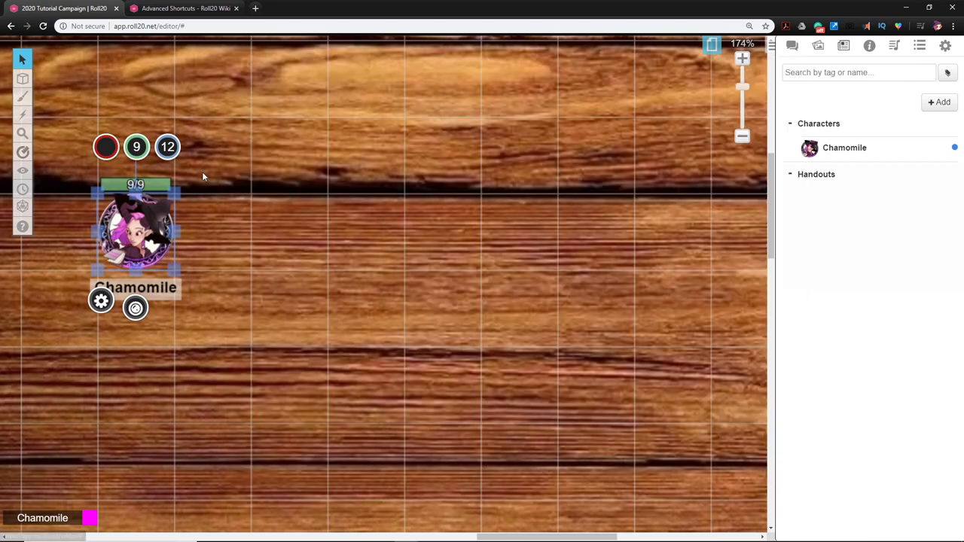
Step: Dismiss the character sheet and delete the existing Chamomile token from the map
left_click(257, 237)
left_click(171, 239)
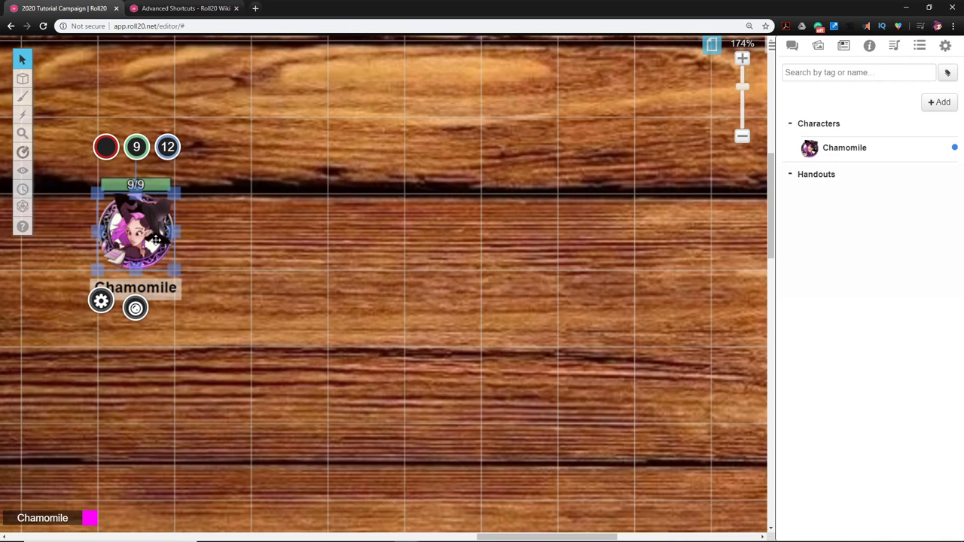
key("Delete")
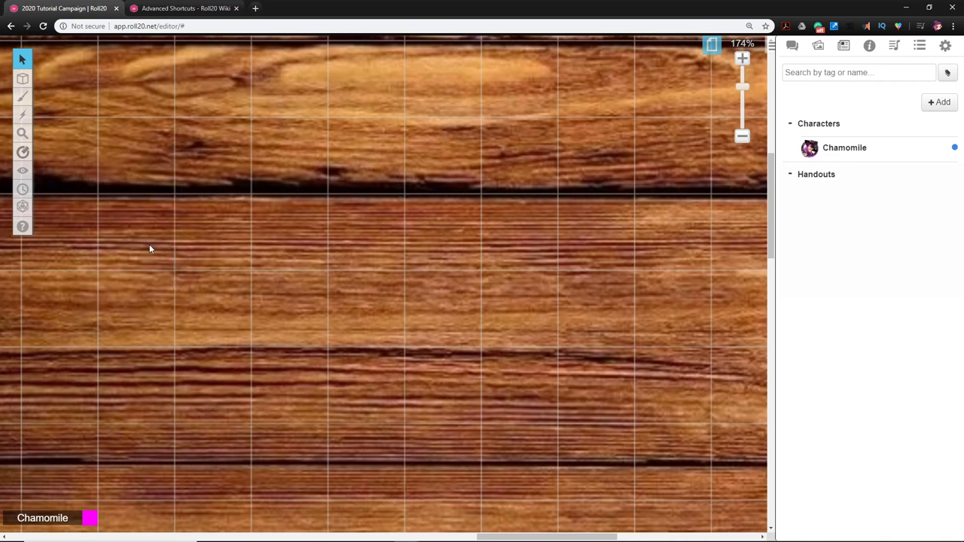
Step: Drag Chamomile from the Journal onto the map four times
scroll(496, 391, "up", 2)
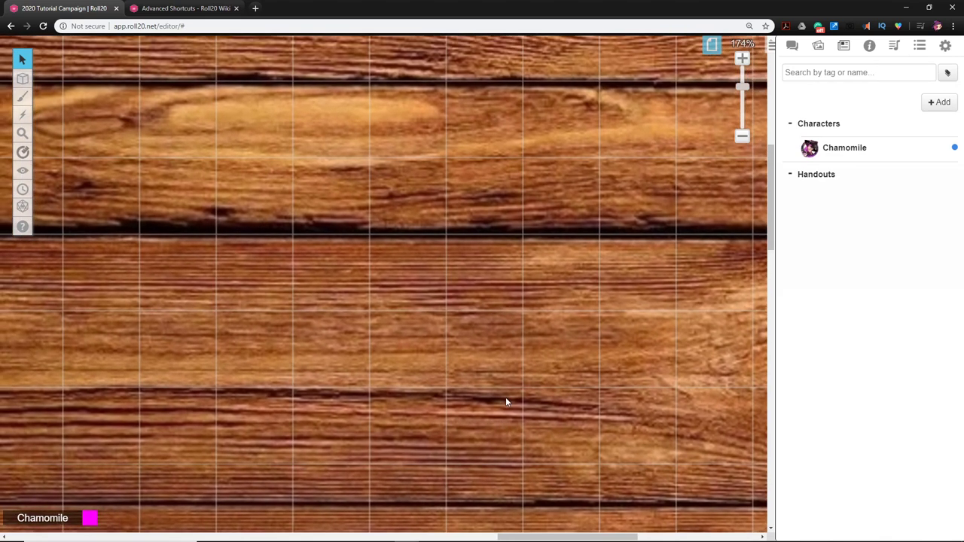
mouse_move(850, 155)
left_mouse_down()
mouse_move(402, 286)
mouse_move(269, 305)
left_mouse_up()
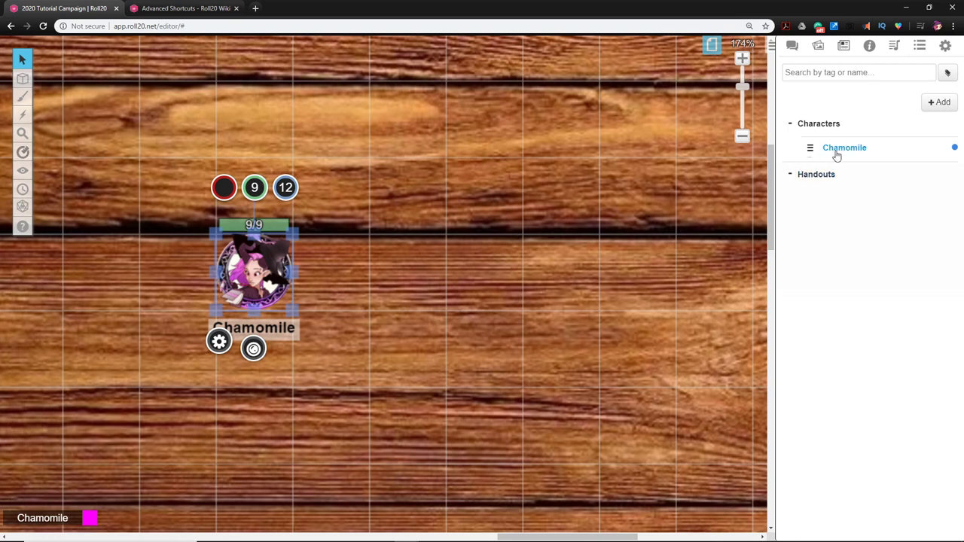
mouse_move(834, 153)
left_mouse_down()
mouse_move(488, 271)
mouse_move(394, 292)
left_mouse_up()
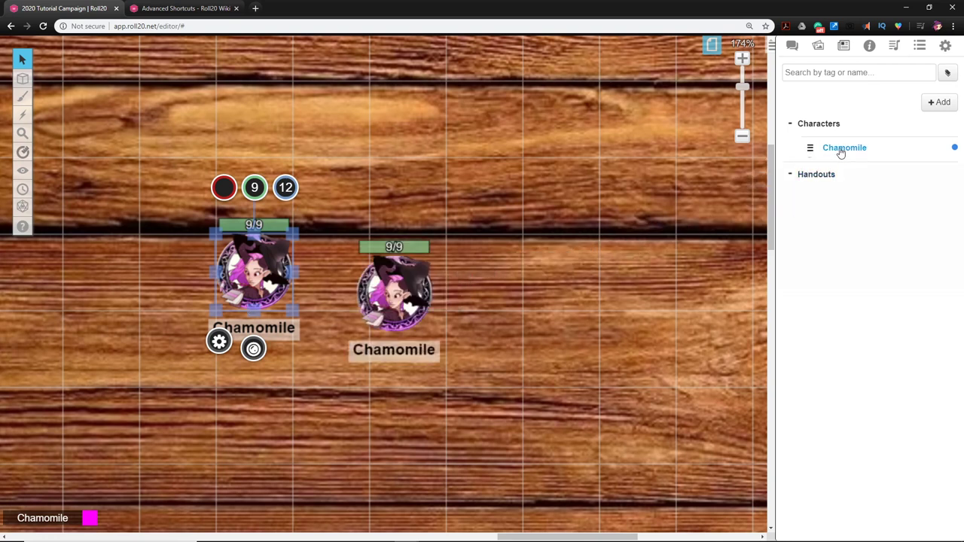
left_click_drag(838, 151, 482, 350)
mouse_move(843, 149)
left_mouse_down()
mouse_move(763, 181)
mouse_move(457, 199)
mouse_move(461, 182)
mouse_move(561, 271)
mouse_move(498, 203)
mouse_move(384, 130)
left_mouse_up()
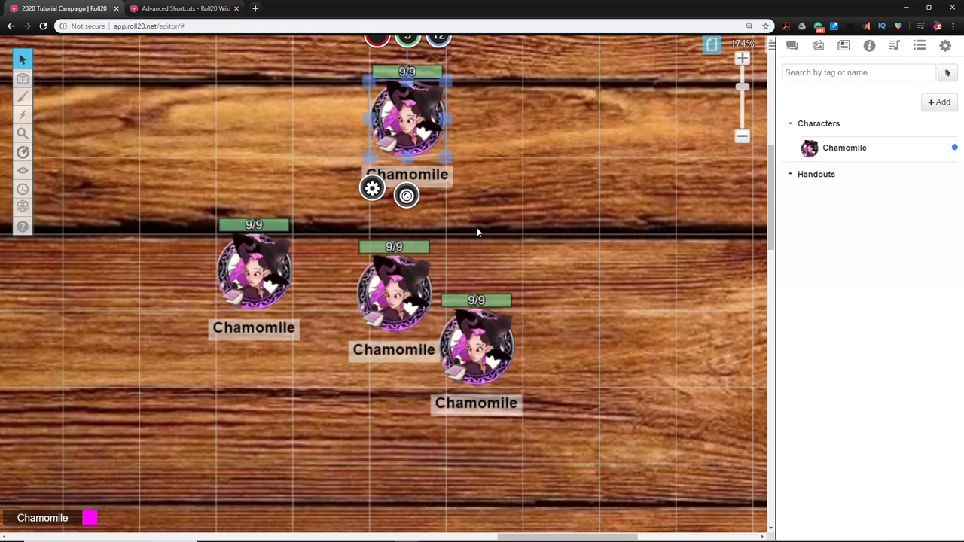
Step: Delete the three extra Chamomile tokens and move the remaining one down-left
key("Delete")
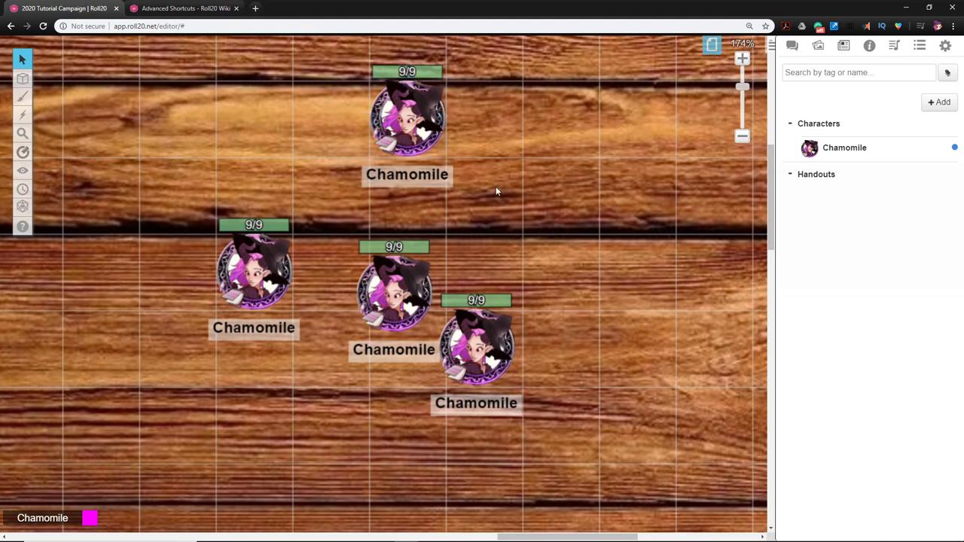
left_click(404, 275)
key("Delete")
left_click(474, 331)
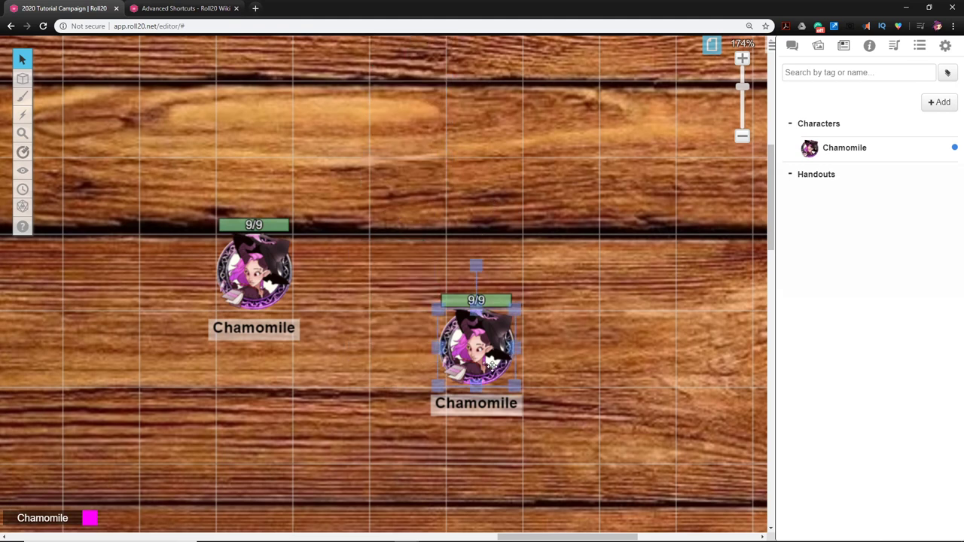
key("Delete")
left_click_drag(277, 283, 201, 358)
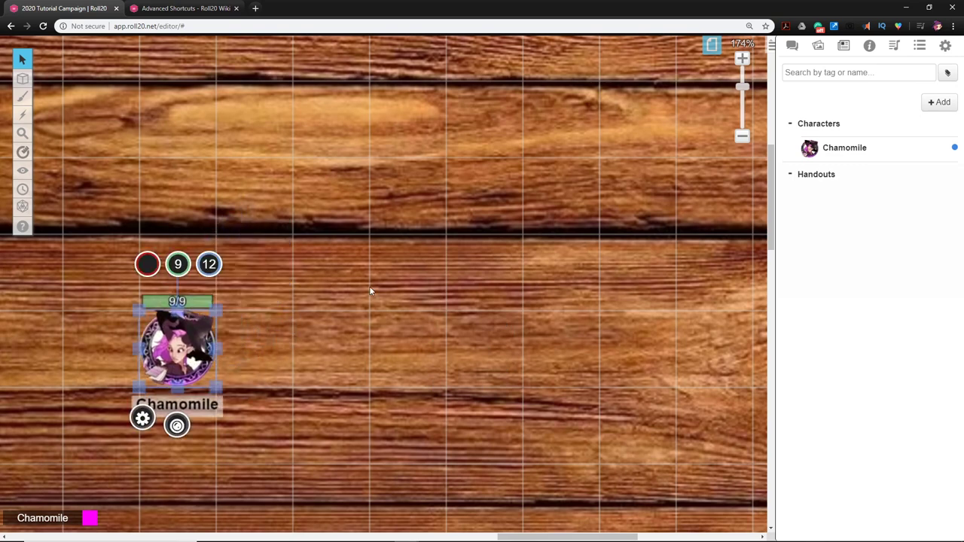
Step: Open Chamomile's sheet from the Journal, move it right, and select her token
left_click(844, 149)
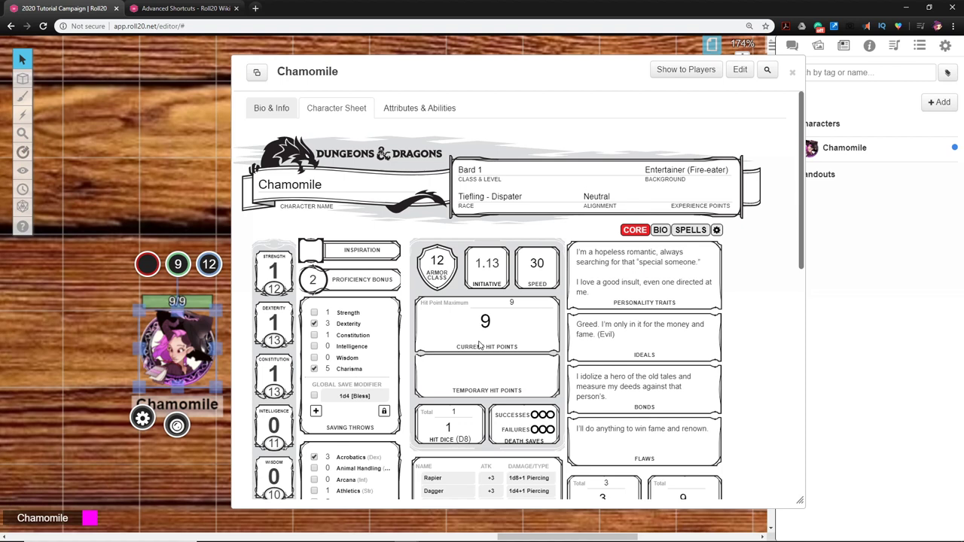
left_click_drag(419, 70, 484, 73)
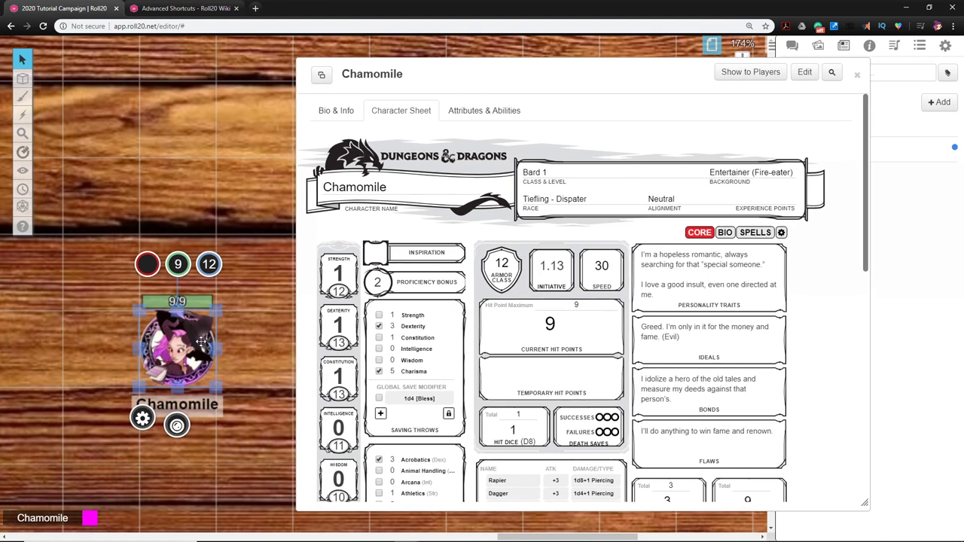
left_click(187, 250)
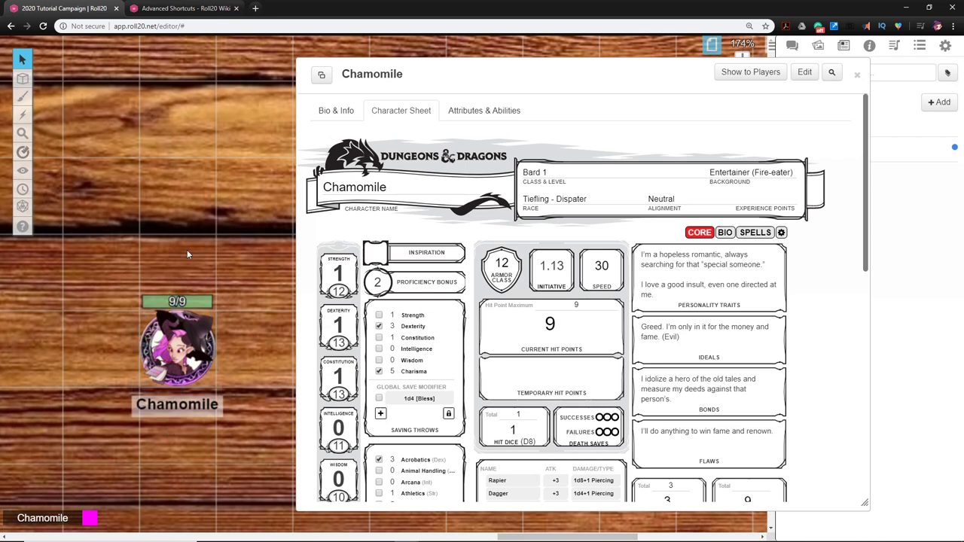
left_click(173, 320)
Step: Subtract 3 from the token's hit-point bubble, dropping Chamomile to 6/9
left_click(178, 265)
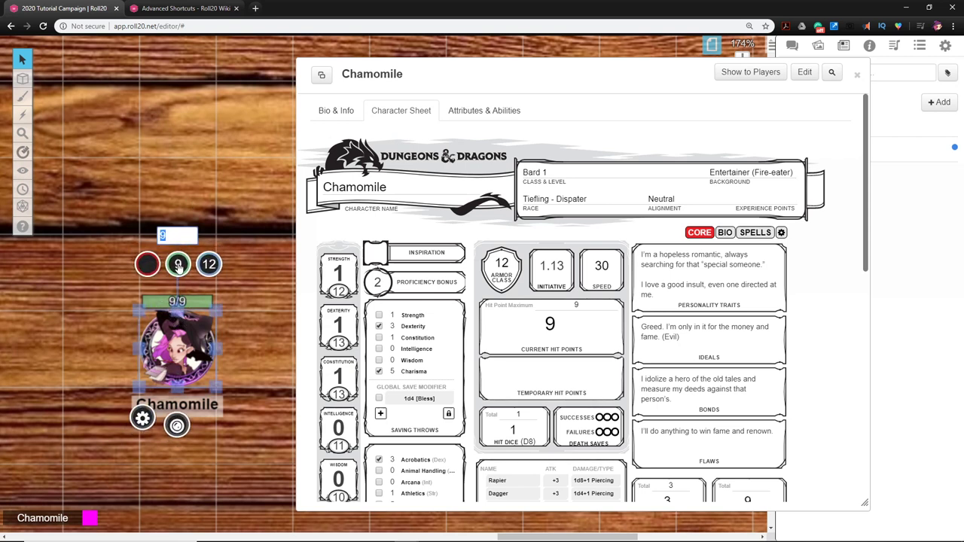
left_click(225, 321)
left_click(167, 333)
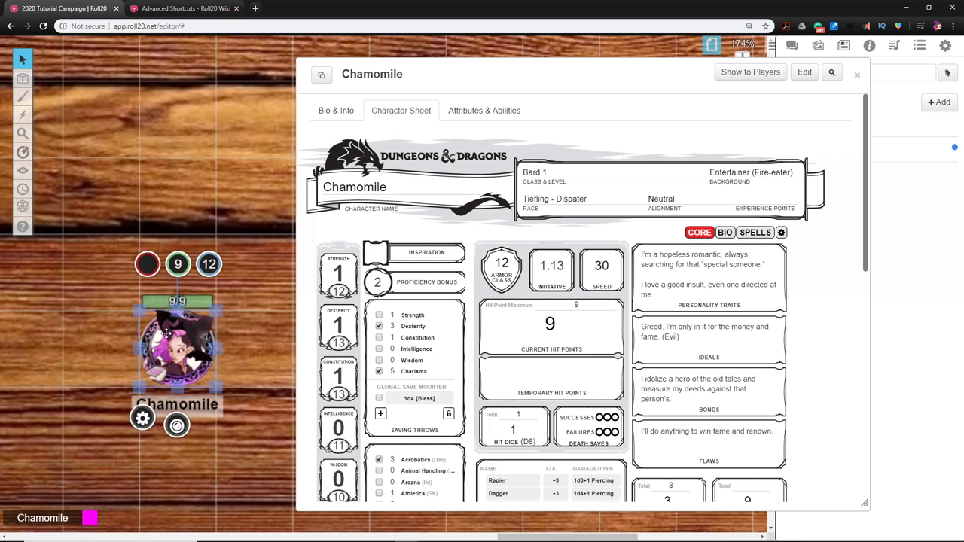
left_click(177, 268)
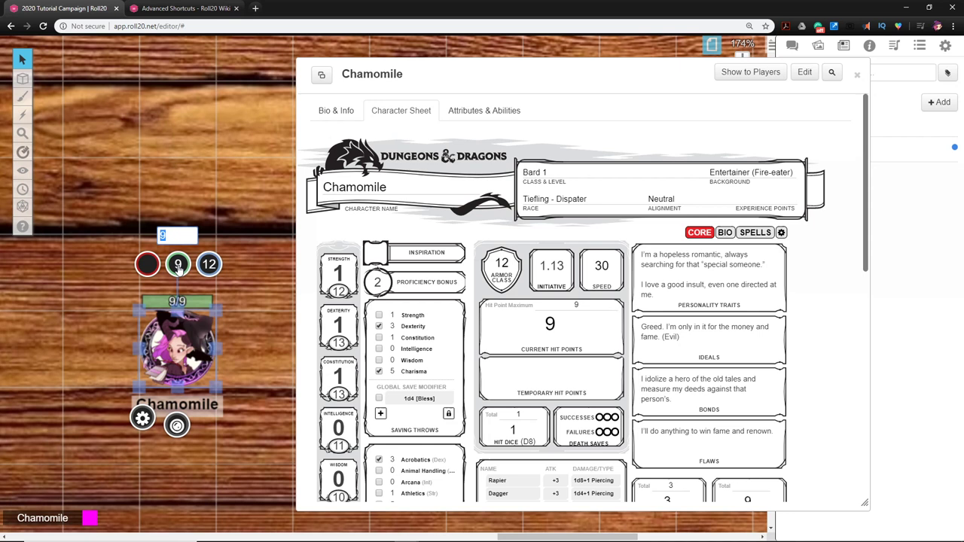
type("3")
key("Return")
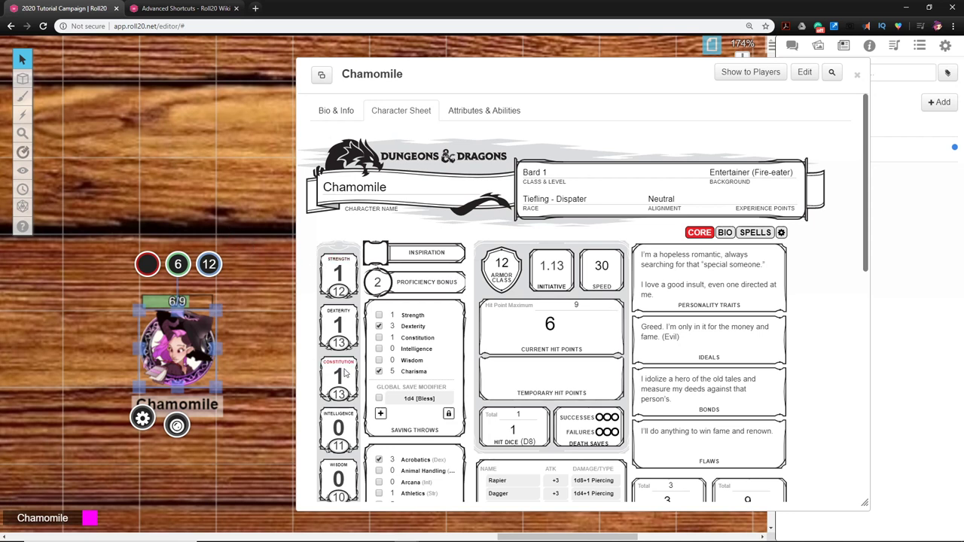
Step: Set Current Hit Points on Chamomile's sheet back to 9
mouse_move(558, 325)
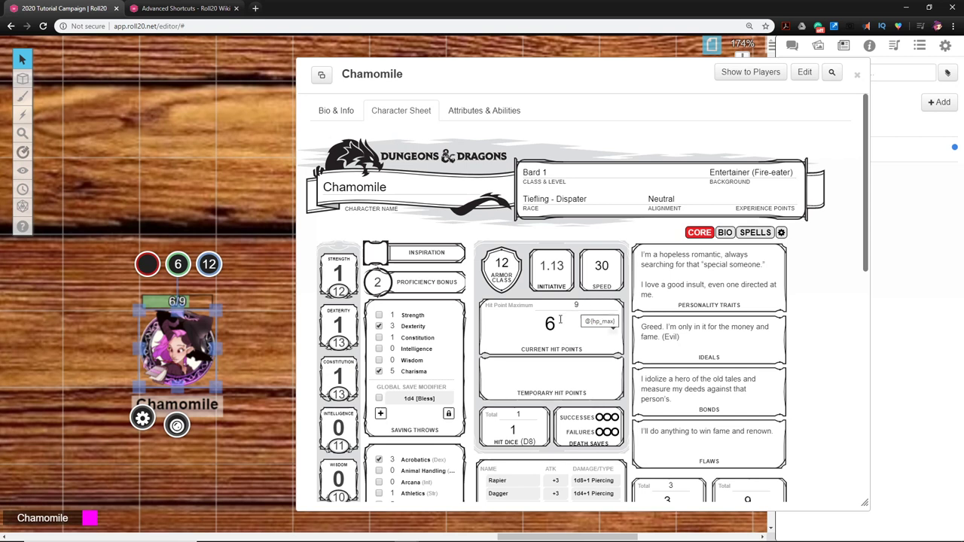
double_click(550, 324)
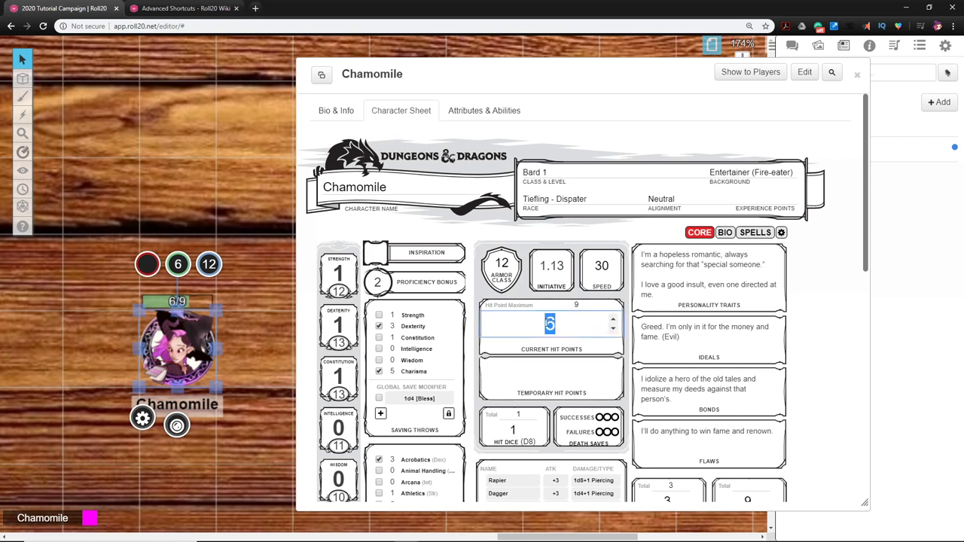
type("9")
key("Return")
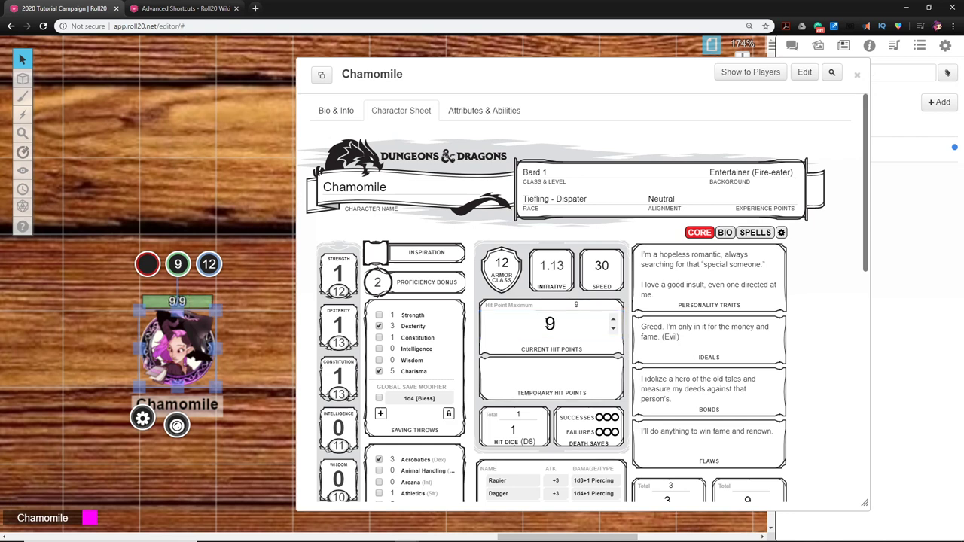
left_click(112, 344)
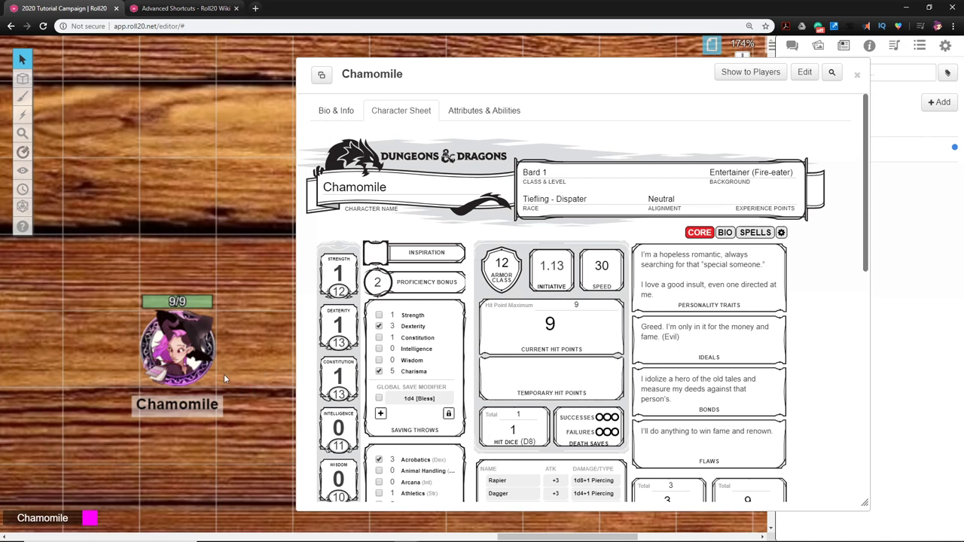
Step: Set the token's hit-point bubble to 1, leaving Chamomile at 1/9
left_click(180, 354)
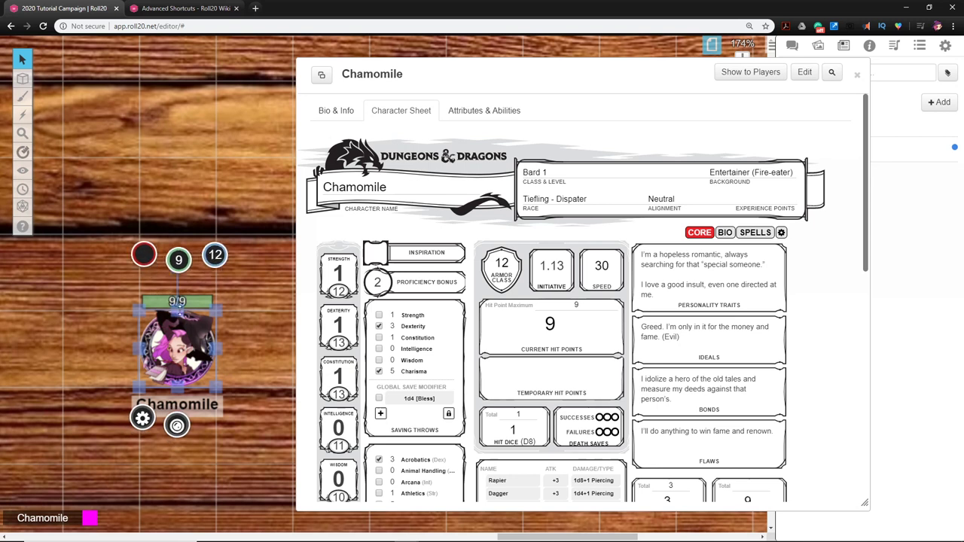
left_click(179, 265)
key("BackSpace")
type("-")
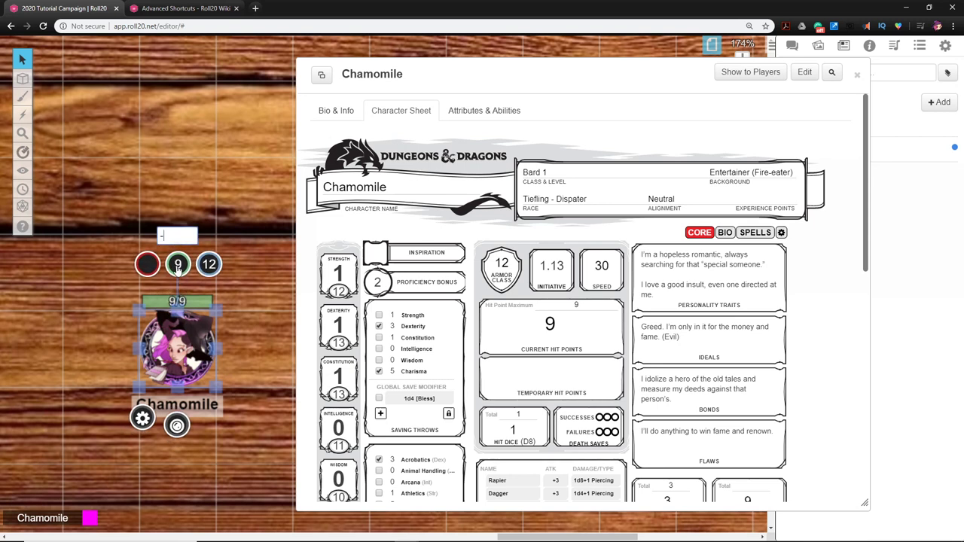
type("1")
key("Return")
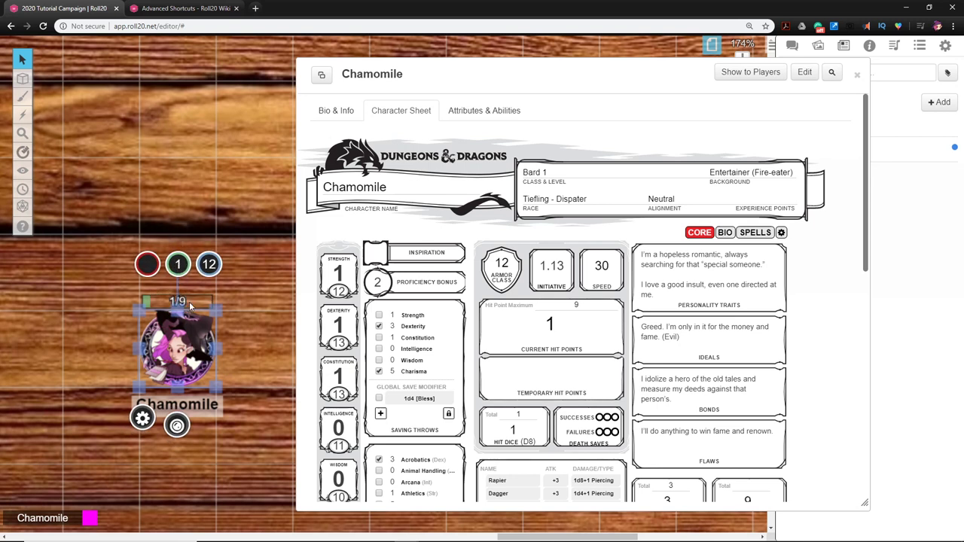
left_click(192, 184)
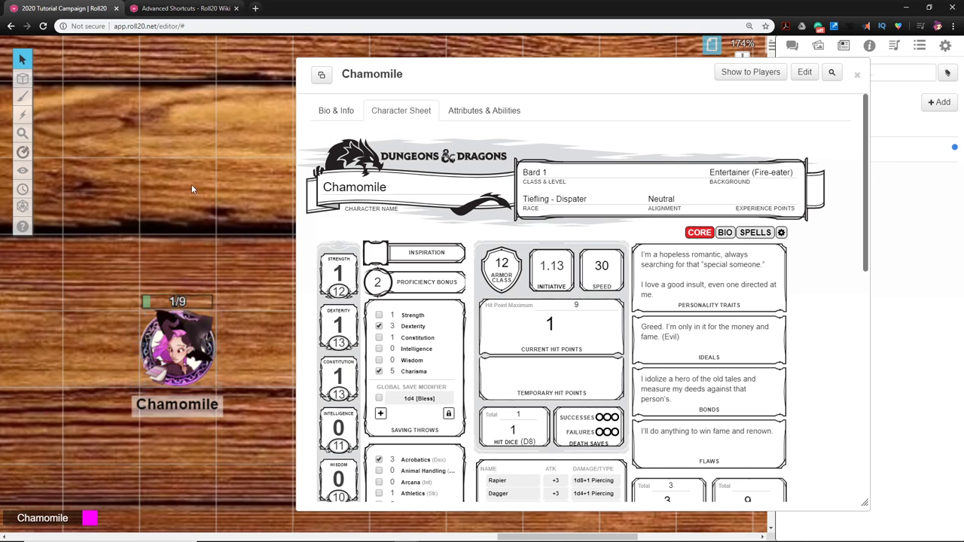
Step: Close the sheet and replace the token with a fresh Chamomile token from the Journal
left_click(857, 78)
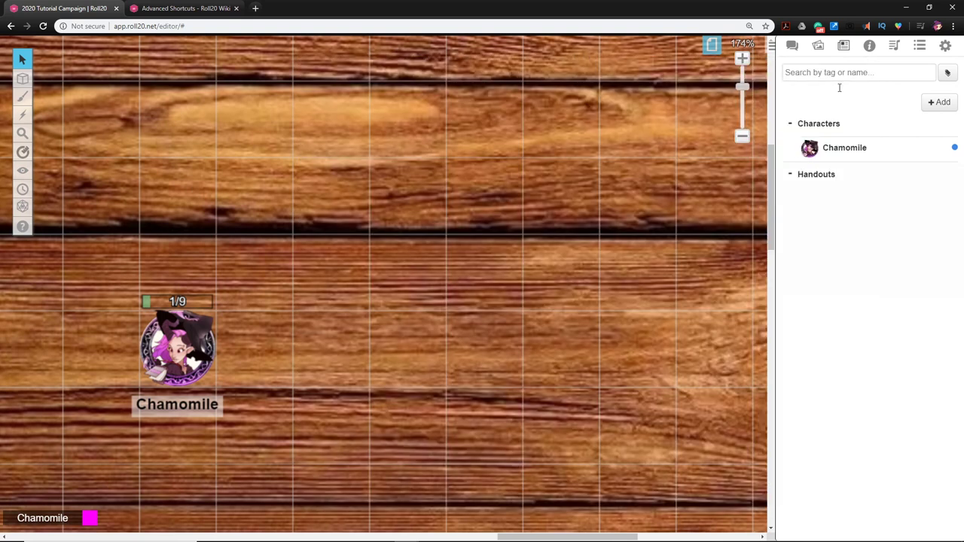
left_click(200, 355)
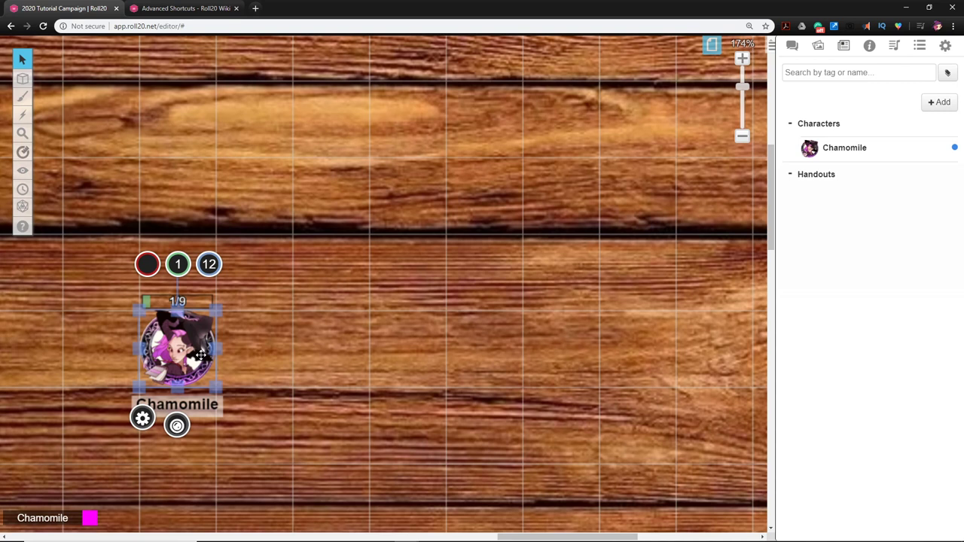
key("Delete")
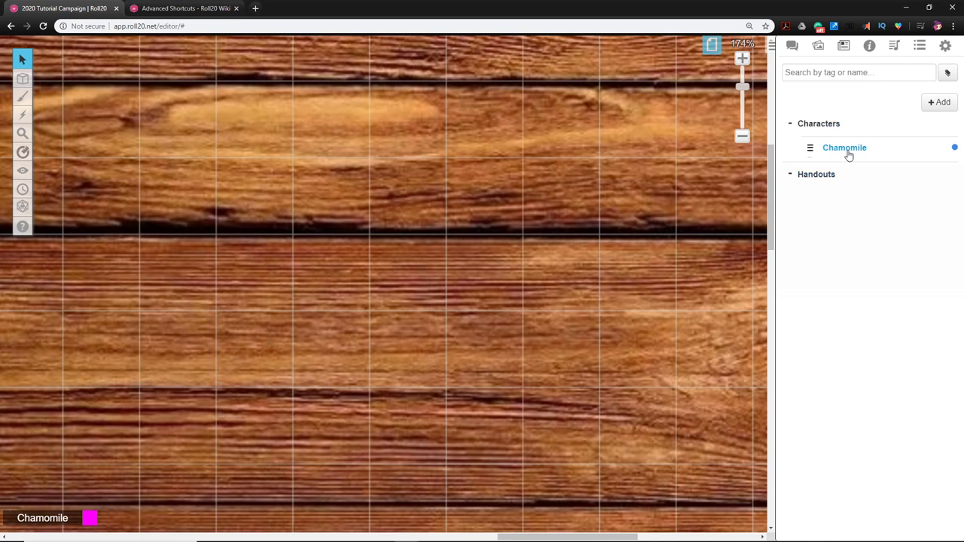
mouse_move(850, 155)
left_mouse_down()
mouse_move(641, 179)
mouse_move(346, 335)
left_mouse_up()
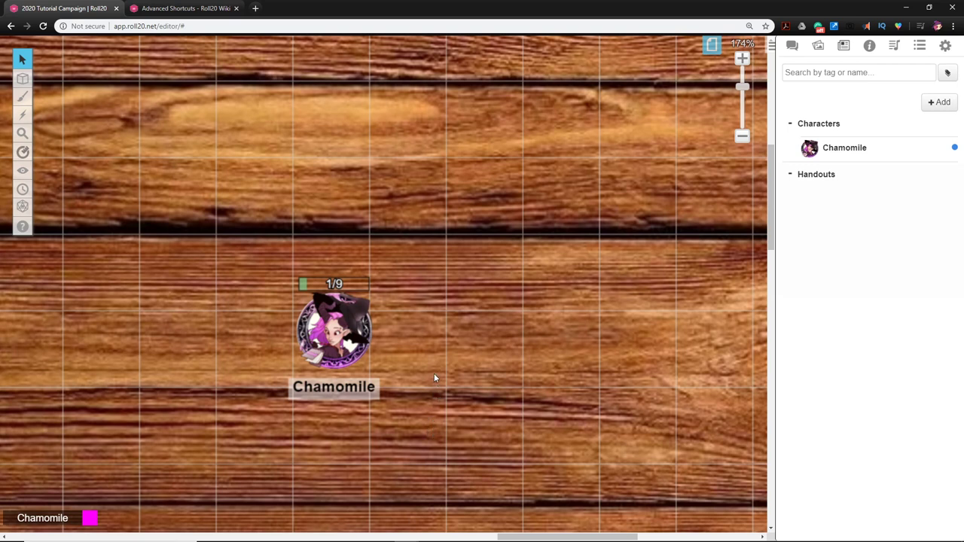
mouse_move(353, 335)
left_mouse_down()
mouse_move(380, 215)
mouse_move(356, 202)
mouse_move(316, 226)
mouse_move(280, 280)
left_mouse_up()
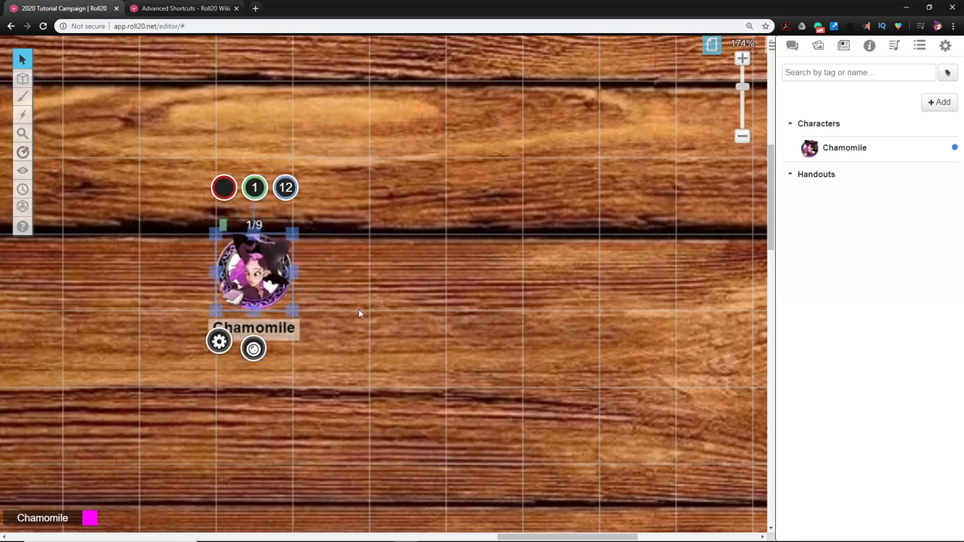
left_click(593, 374)
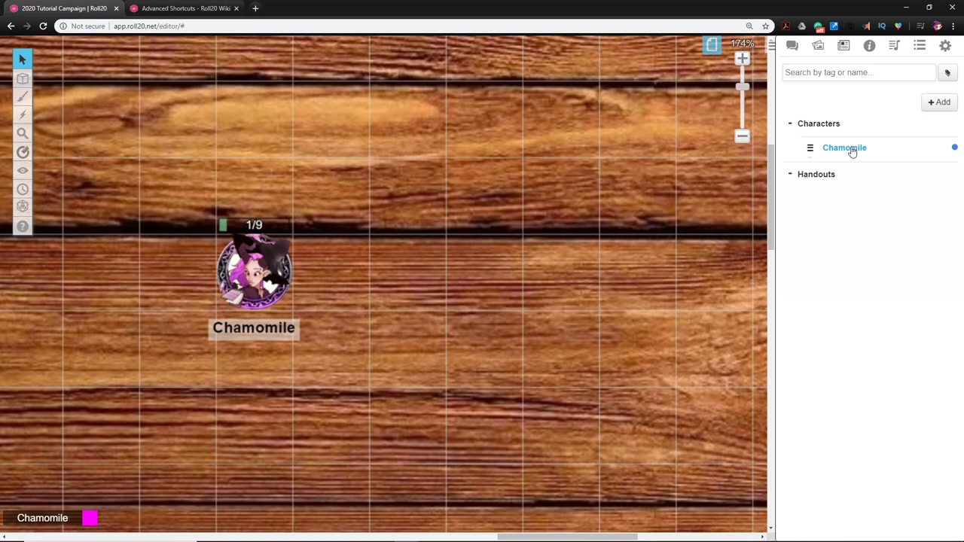
Step: Open Chamomile's character sheet from her token and move it aside
left_click(272, 282)
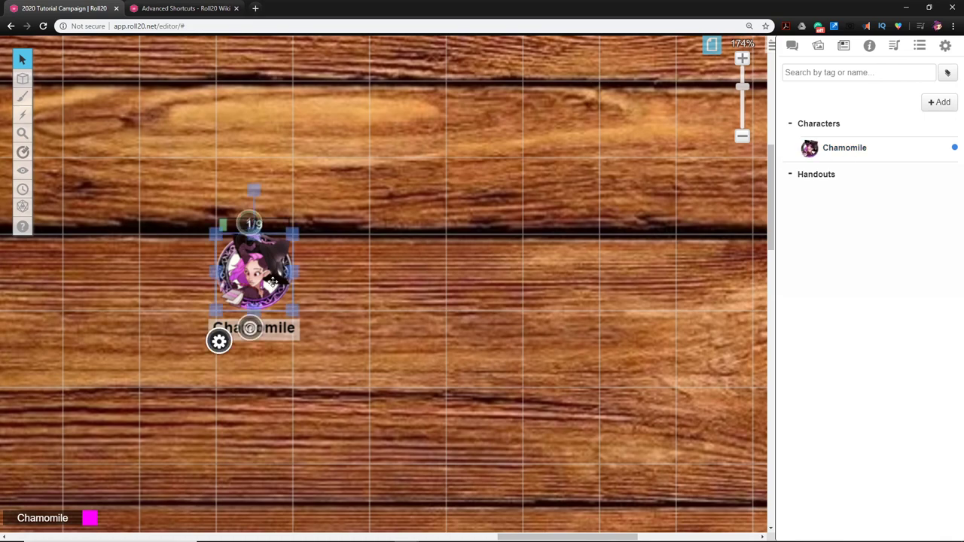
double_click(272, 281)
left_click_drag(442, 78, 509, 100)
Step: Move Chamomile's token further left and close her character sheet
left_click(178, 311)
left_click_drag(238, 281, 167, 282)
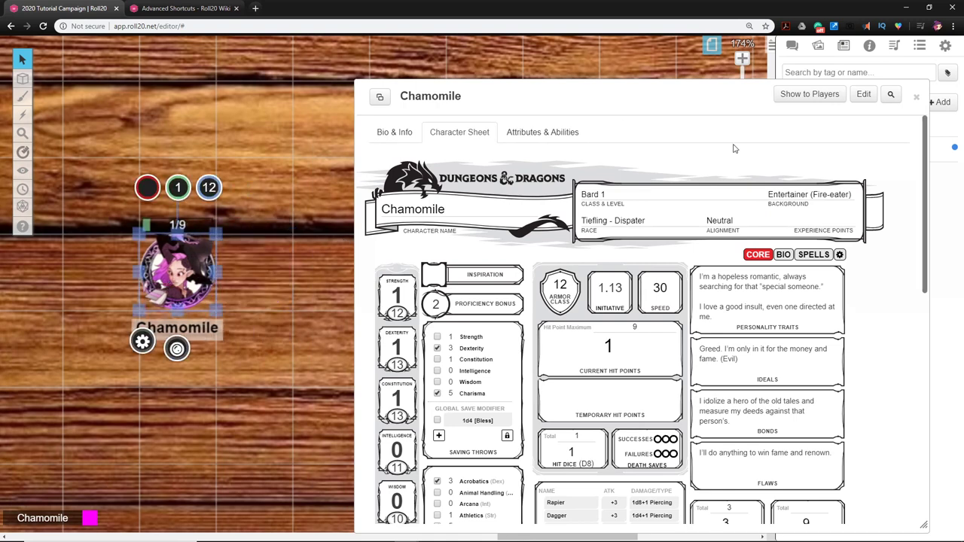
left_click(915, 97)
left_click(299, 334)
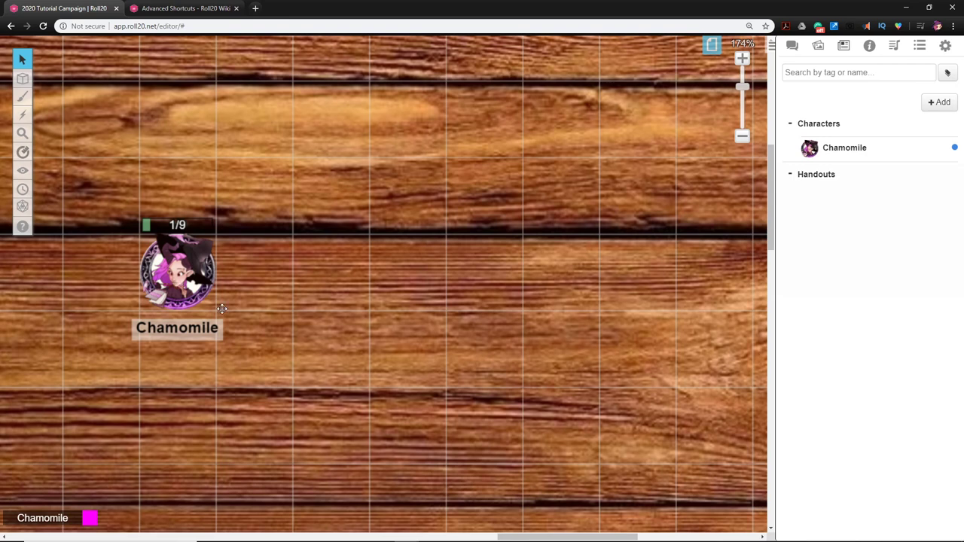
Step: Give Chamomile's token a 120 ft light radius with an empty Start of Dim and save
double_click(188, 296)
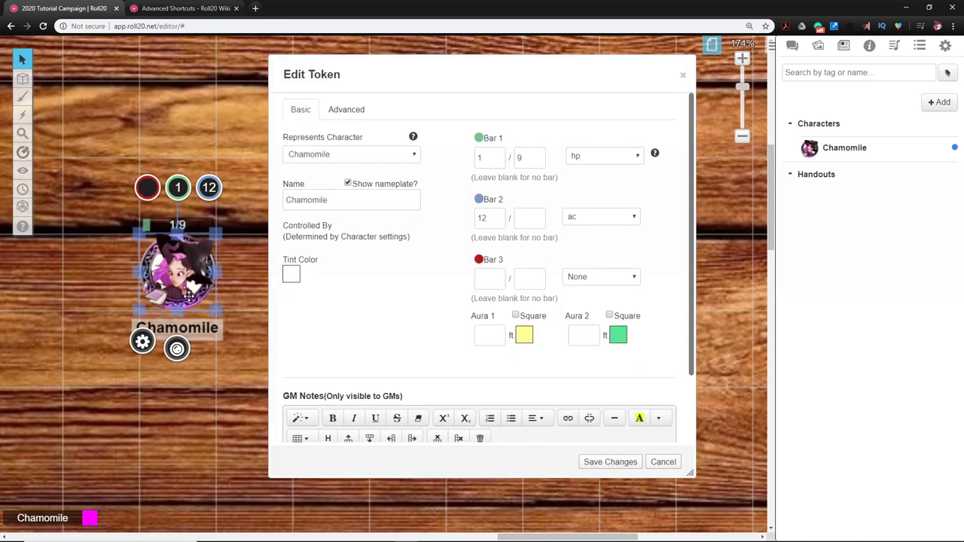
left_click(340, 110)
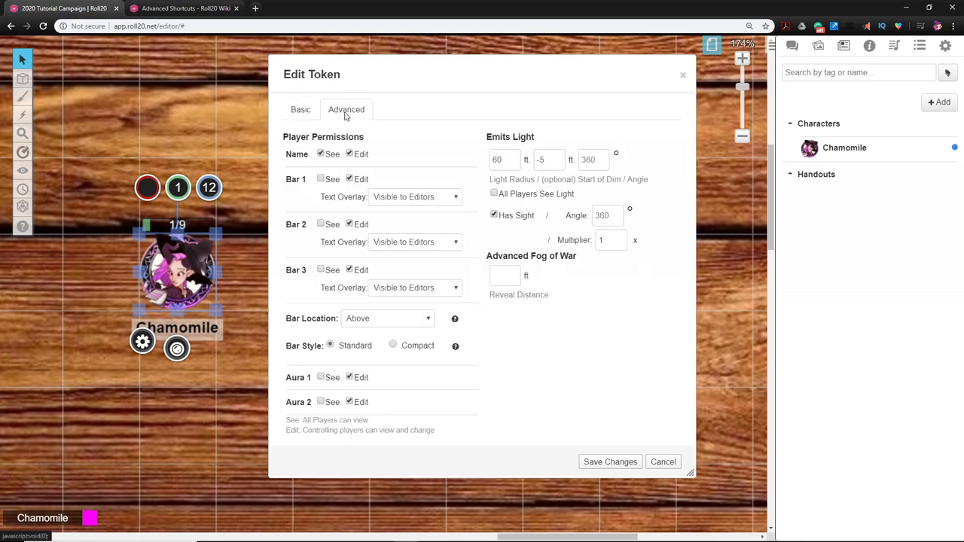
double_click(495, 158)
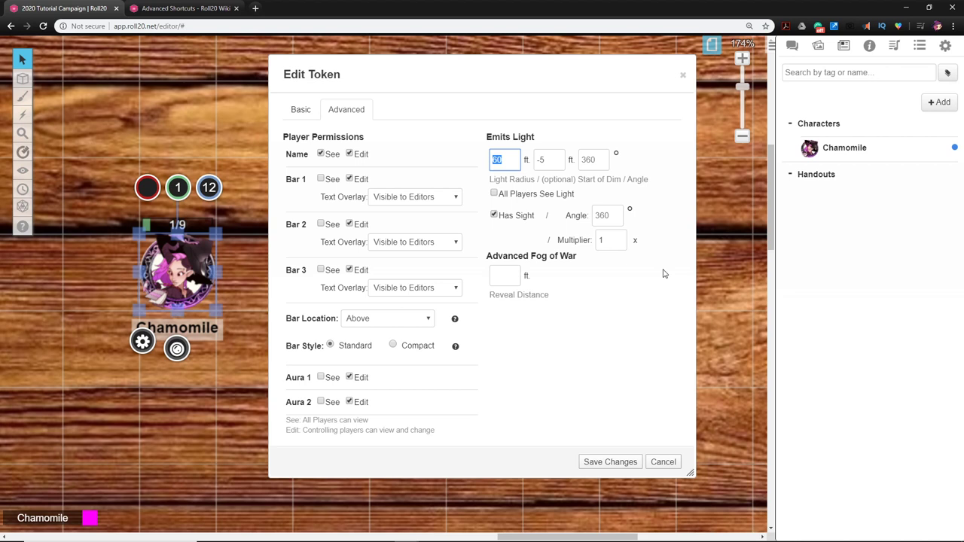
type("12")
double_click(539, 158)
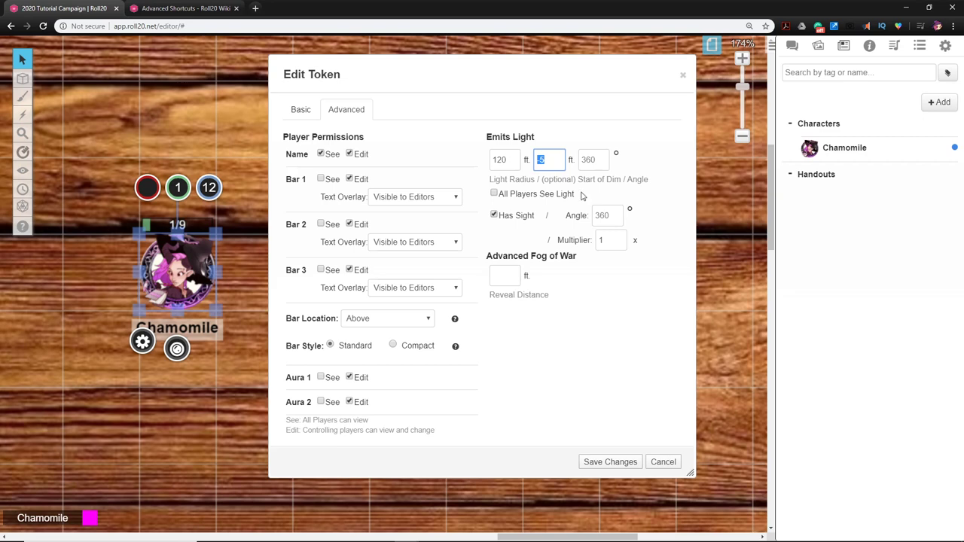
key("BackSpace")
left_click(556, 137)
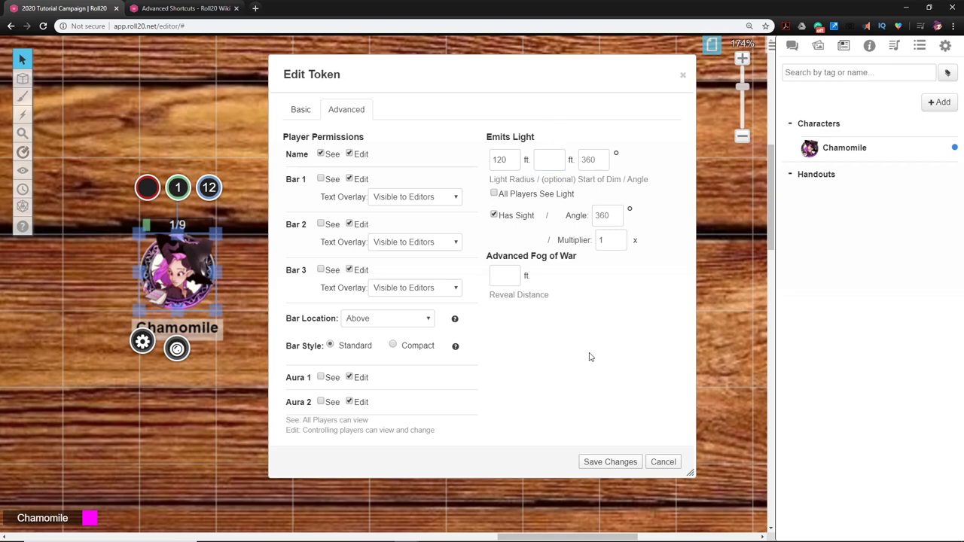
left_click(612, 461)
left_click(473, 357)
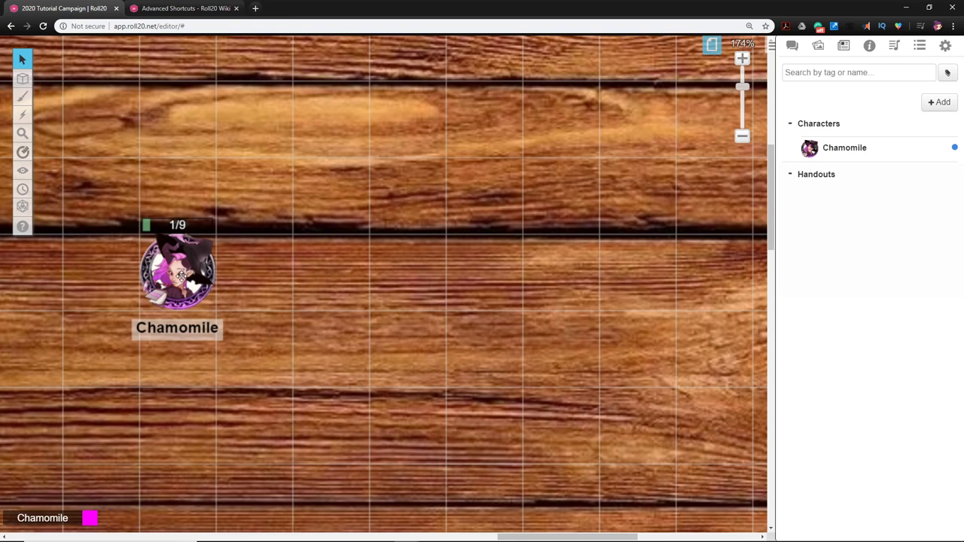
Step: Replace Chamomile's default token with the 120 ft light token on the map and close the sheet
double_click(181, 277)
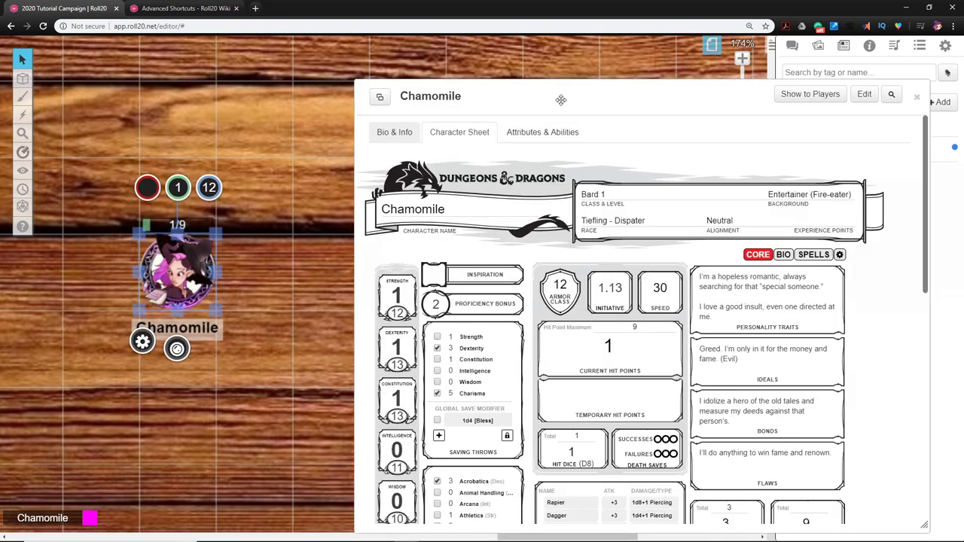
left_click_drag(562, 101, 463, 90)
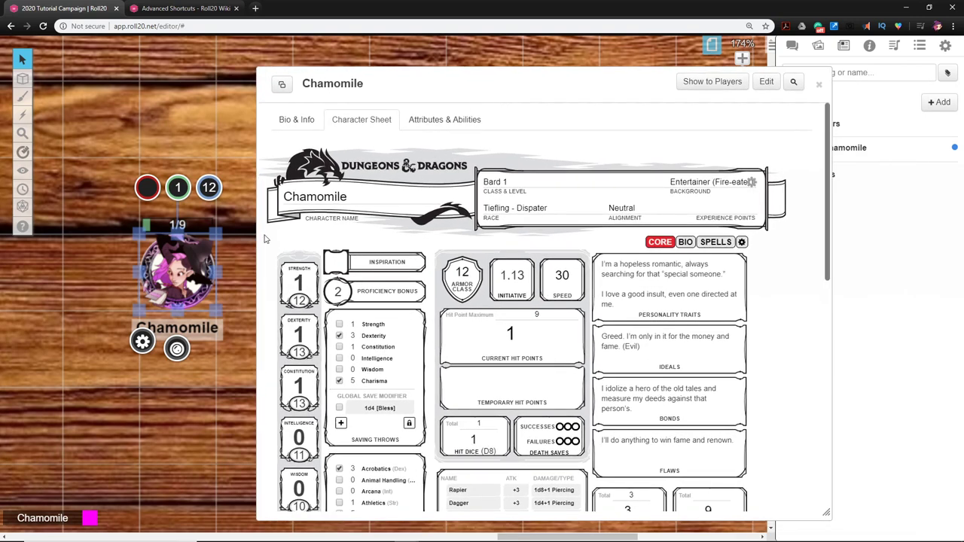
left_click(771, 83)
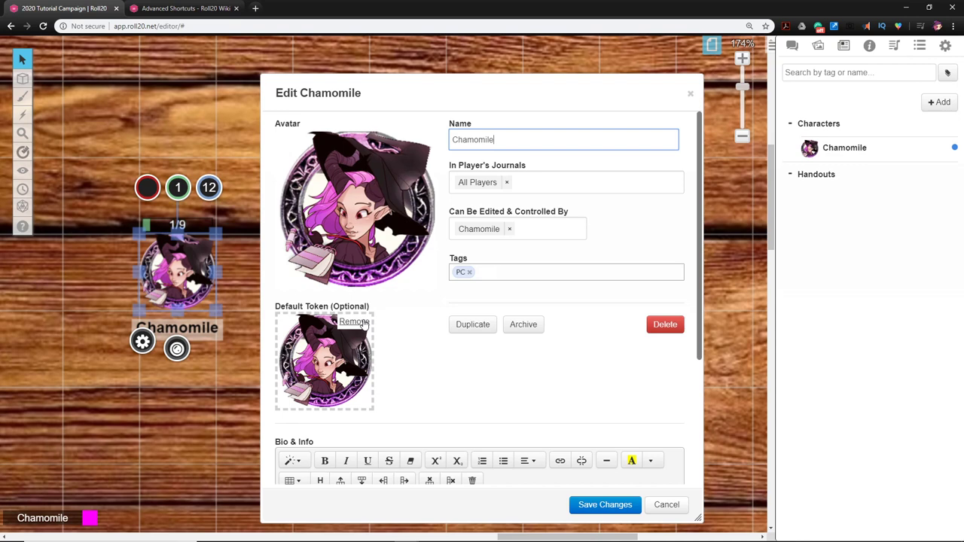
left_click(356, 329)
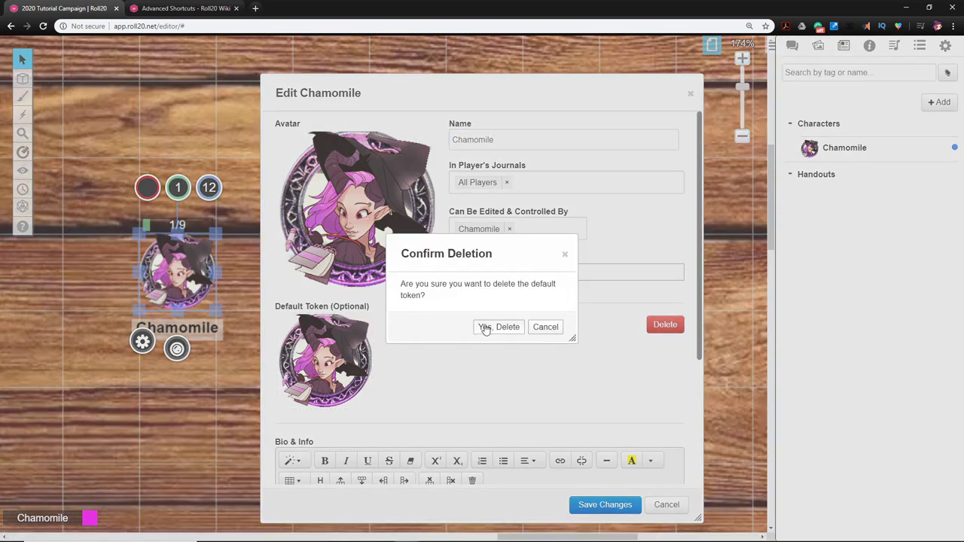
left_click(484, 327)
left_click(348, 349)
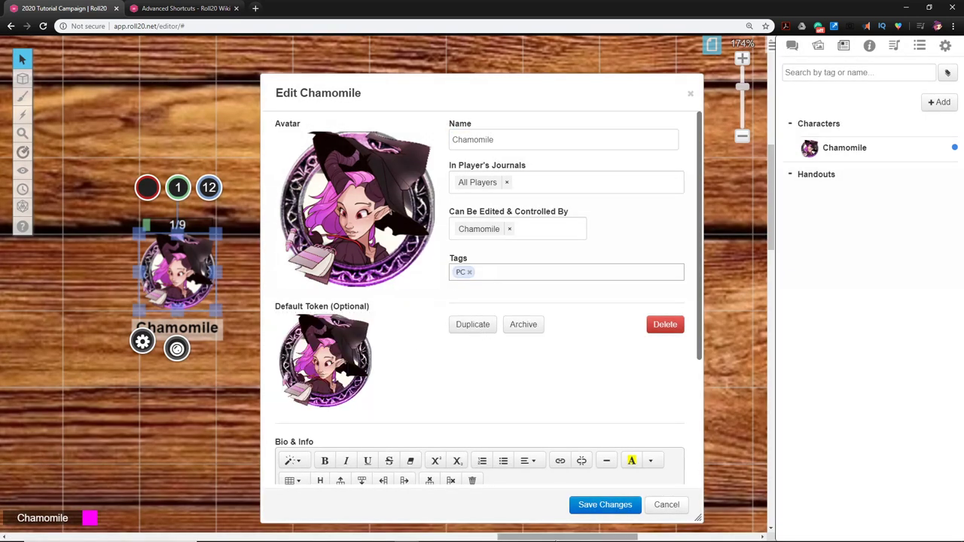
left_click(619, 506)
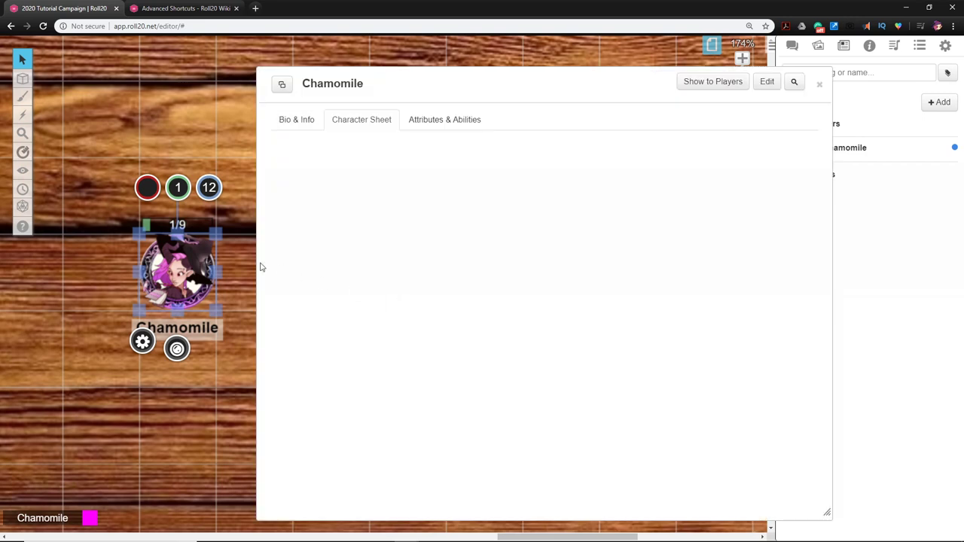
left_click(819, 85)
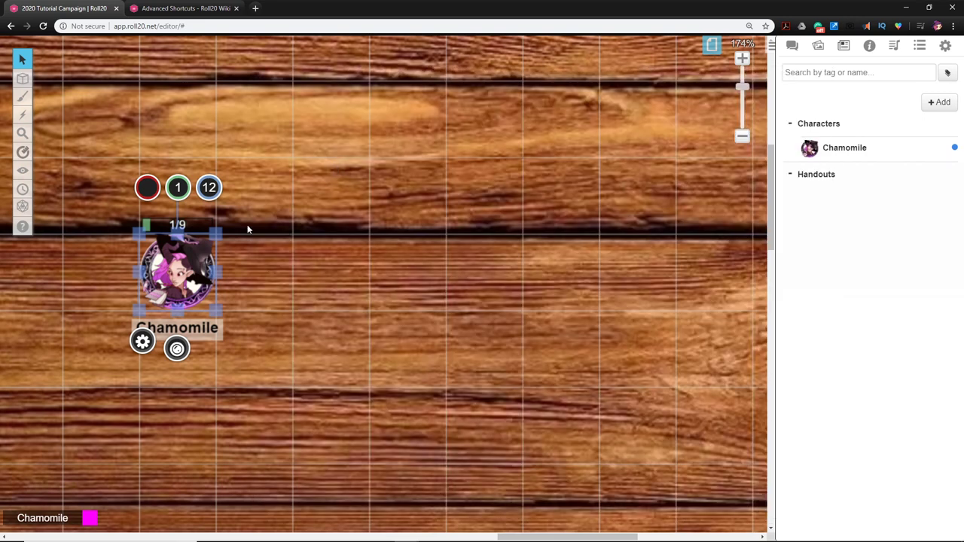
Step: Replace Chamomile's map token with a fresh one dragged from the Journal
key("Delete")
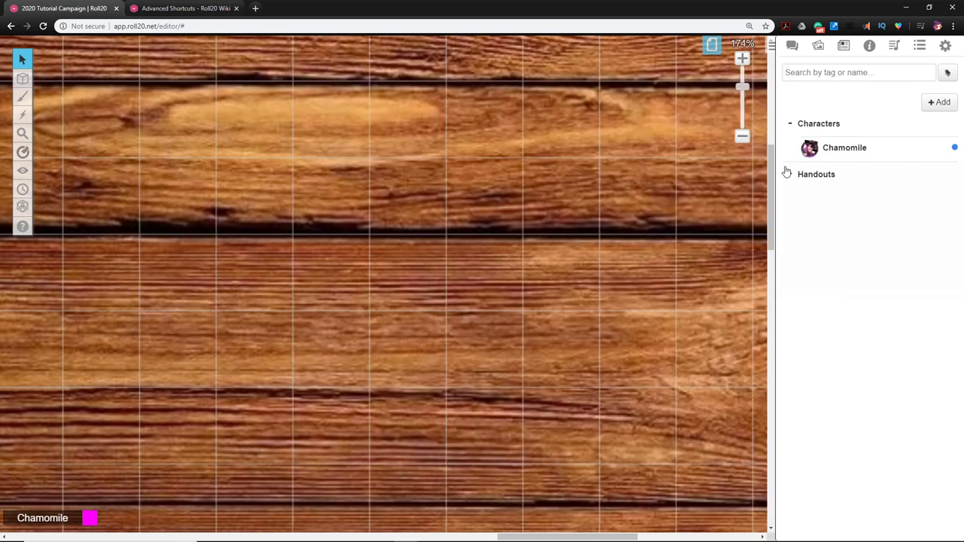
mouse_move(851, 150)
left_mouse_down()
mouse_move(220, 171)
mouse_move(173, 202)
left_mouse_up()
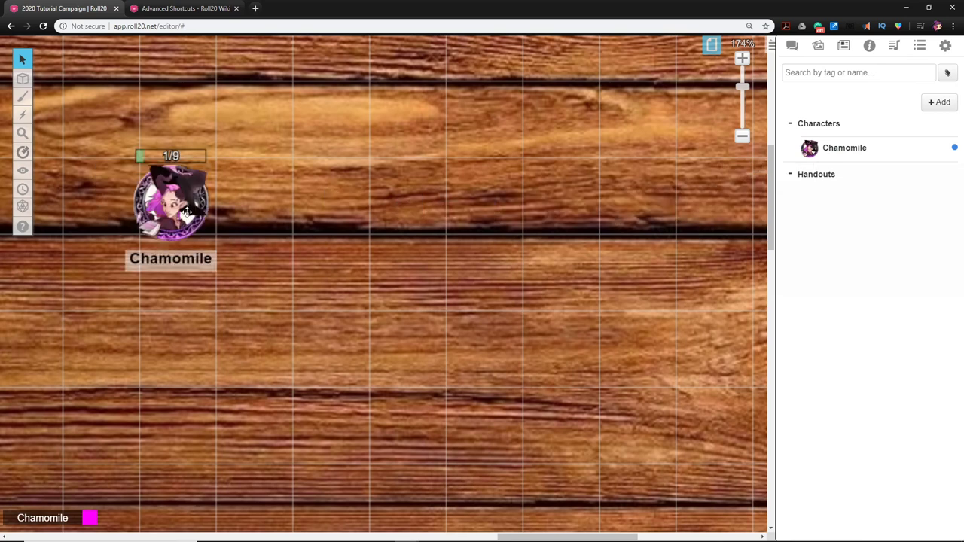
left_click(186, 210)
Step: Change the new token's light radius from 120 to 60 ft and save
double_click(186, 211)
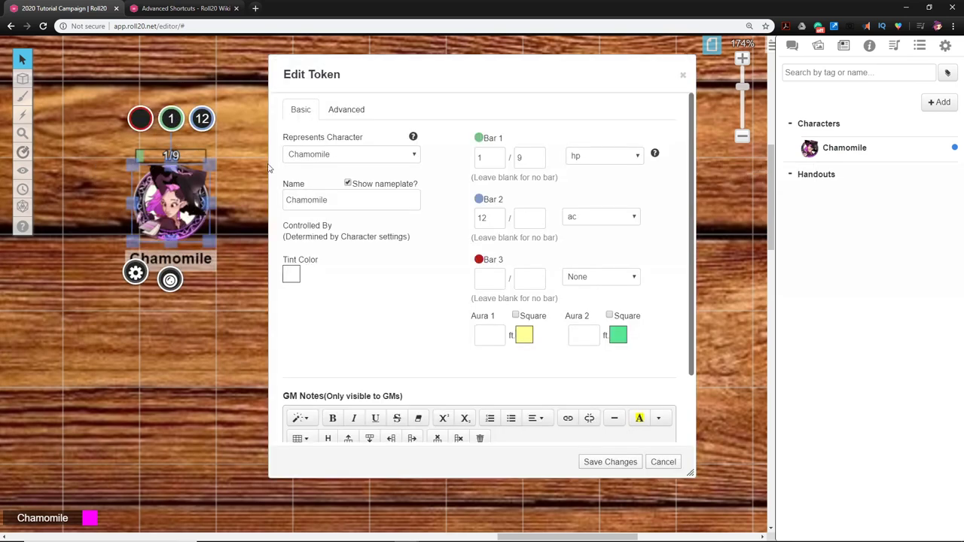
left_click(346, 111)
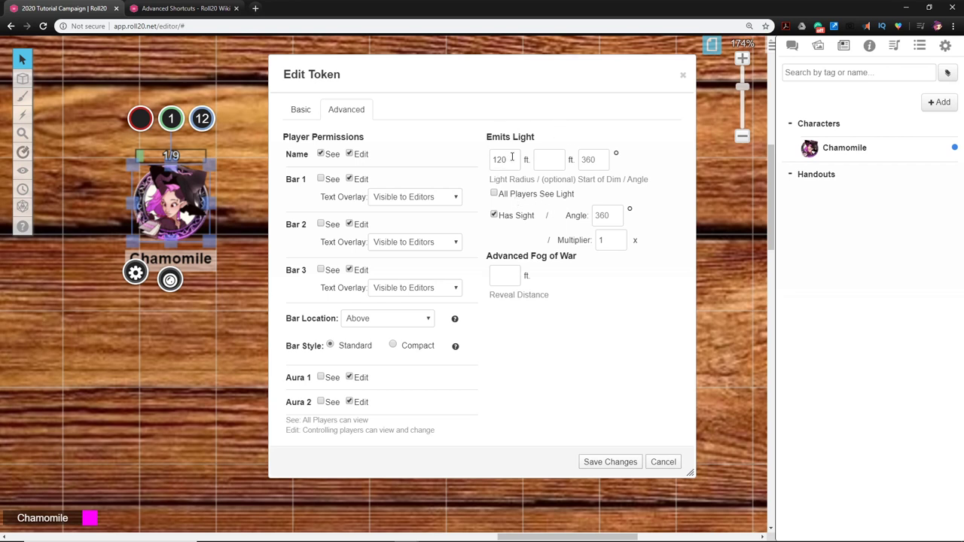
left_click_drag(510, 158, 484, 153)
type("60")
key("Tab")
left_click(565, 365)
left_click(610, 462)
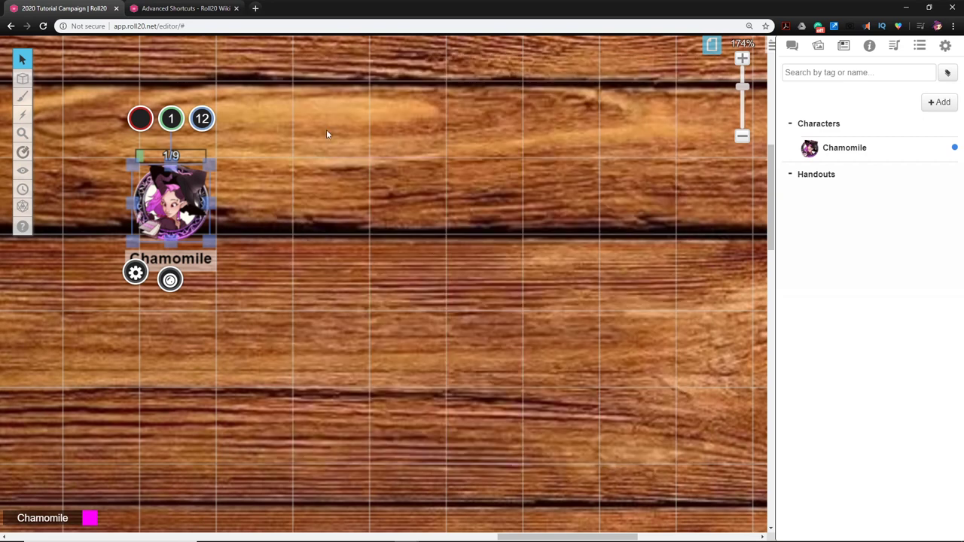
left_click(393, 225)
Step: Remove the existing default token from Chamomile's character sheet
left_click(182, 211)
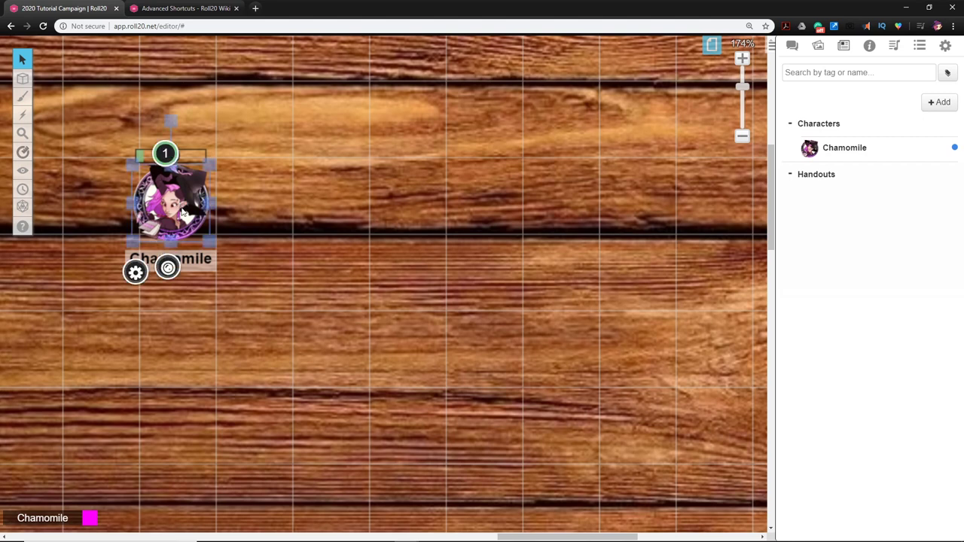
double_click(183, 211)
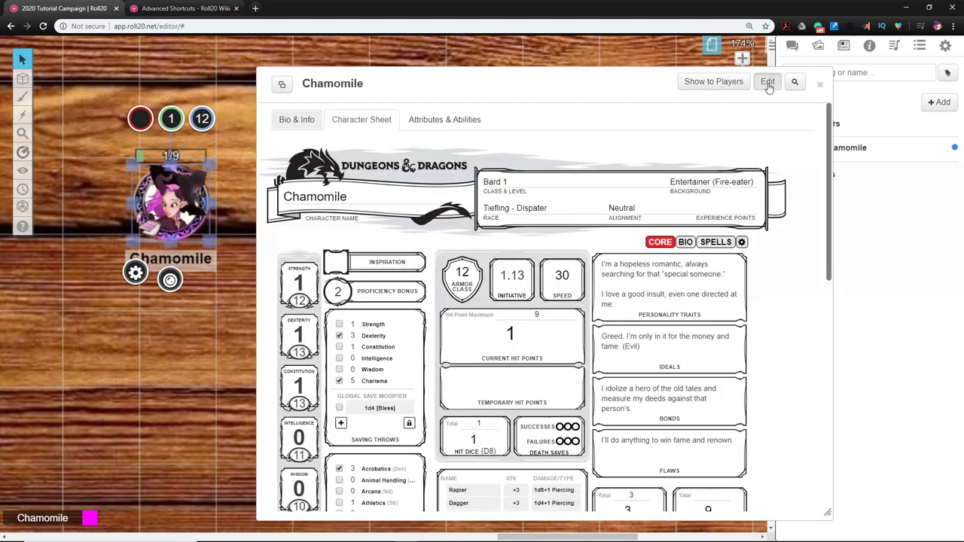
left_click(768, 83)
mouse_move(364, 337)
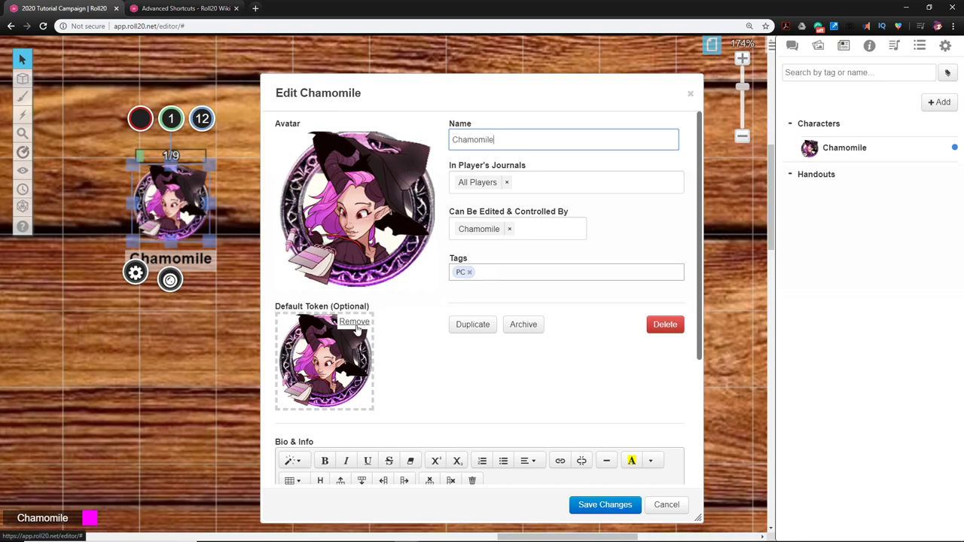
left_click(357, 329)
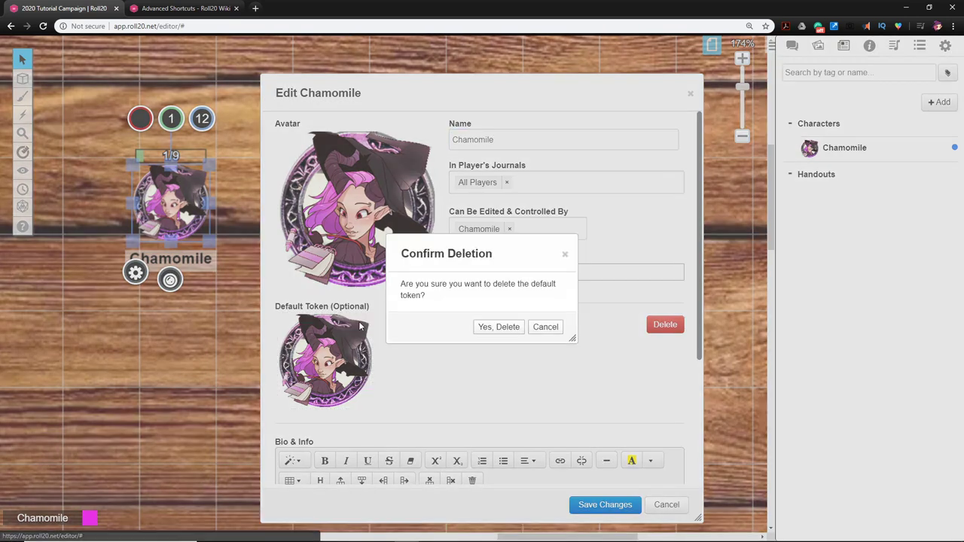
left_click(499, 332)
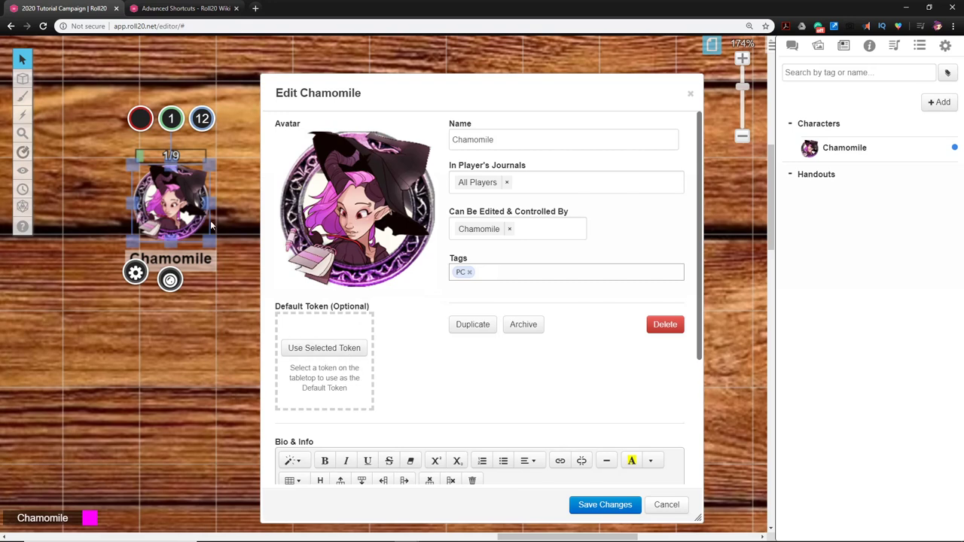
Step: Make the selected 60 ft light token Chamomile's default, save, and close the sheet
left_click(324, 349)
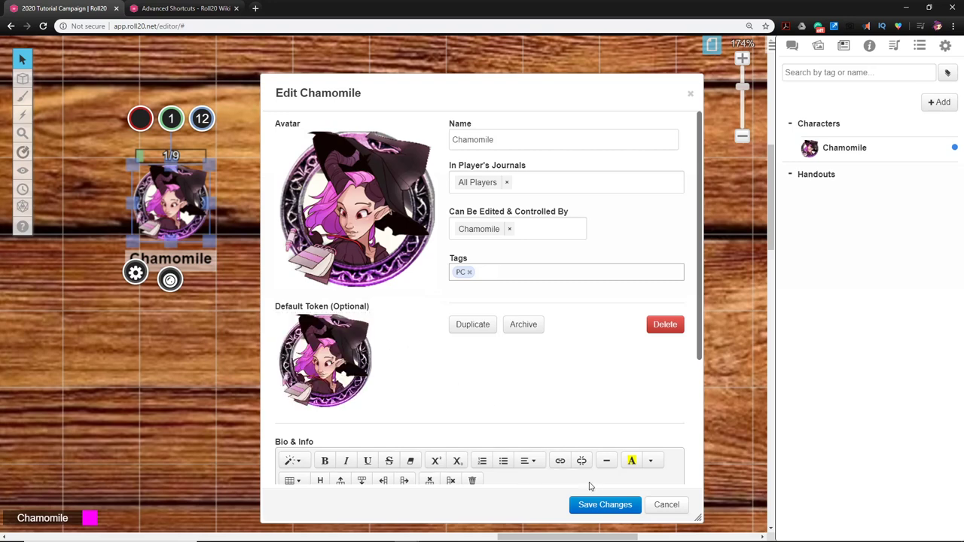
left_click(600, 504)
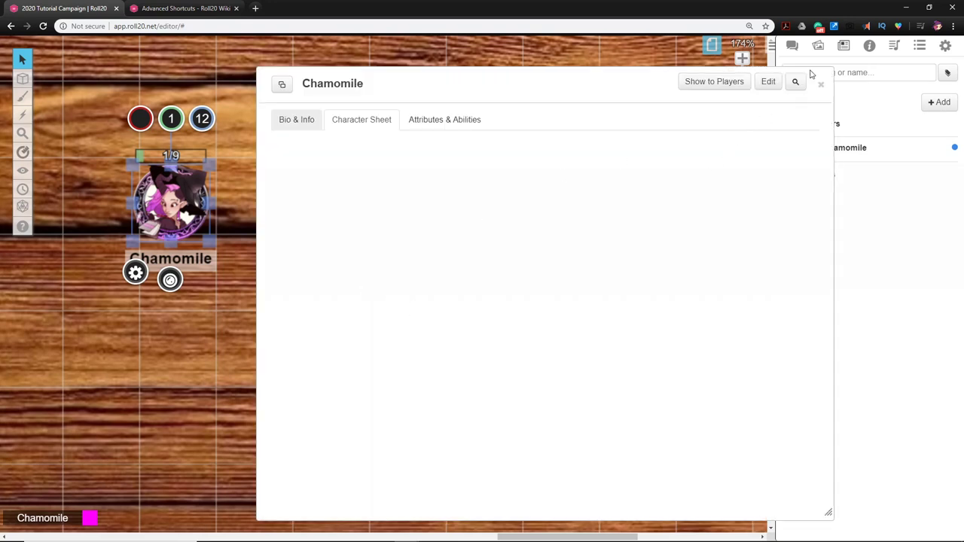
left_click(822, 86)
left_click(466, 291)
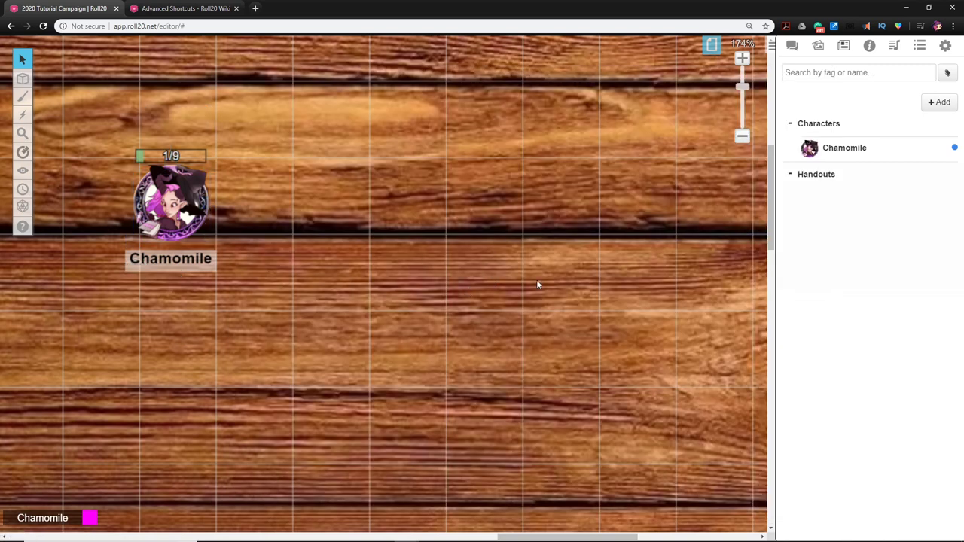
Step: Zoom out, pan the map, and drag Chamomile's token to the centre
scroll(465, 314, "down", 2)
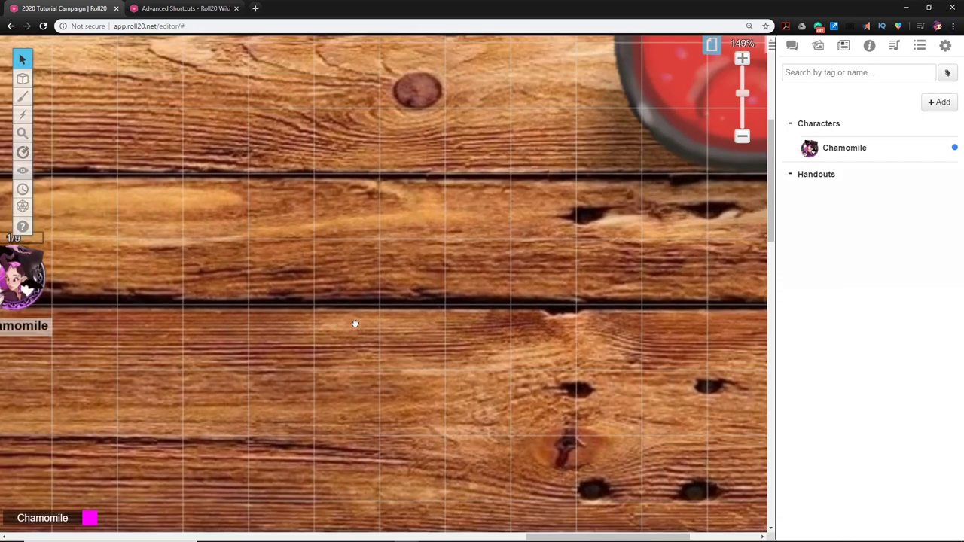
scroll(354, 324, "left", 3)
mouse_move(211, 280)
left_mouse_down()
mouse_move(482, 248)
mouse_move(411, 223)
left_mouse_up()
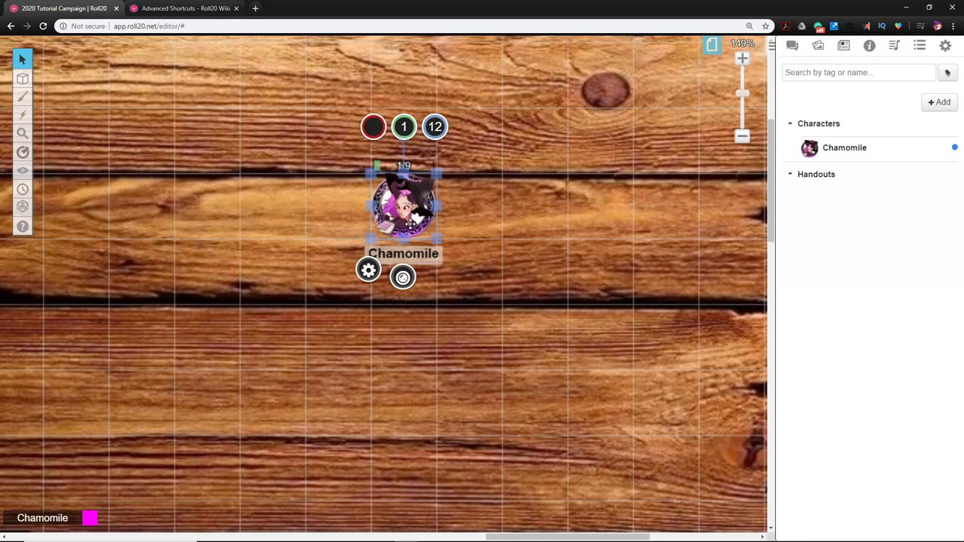